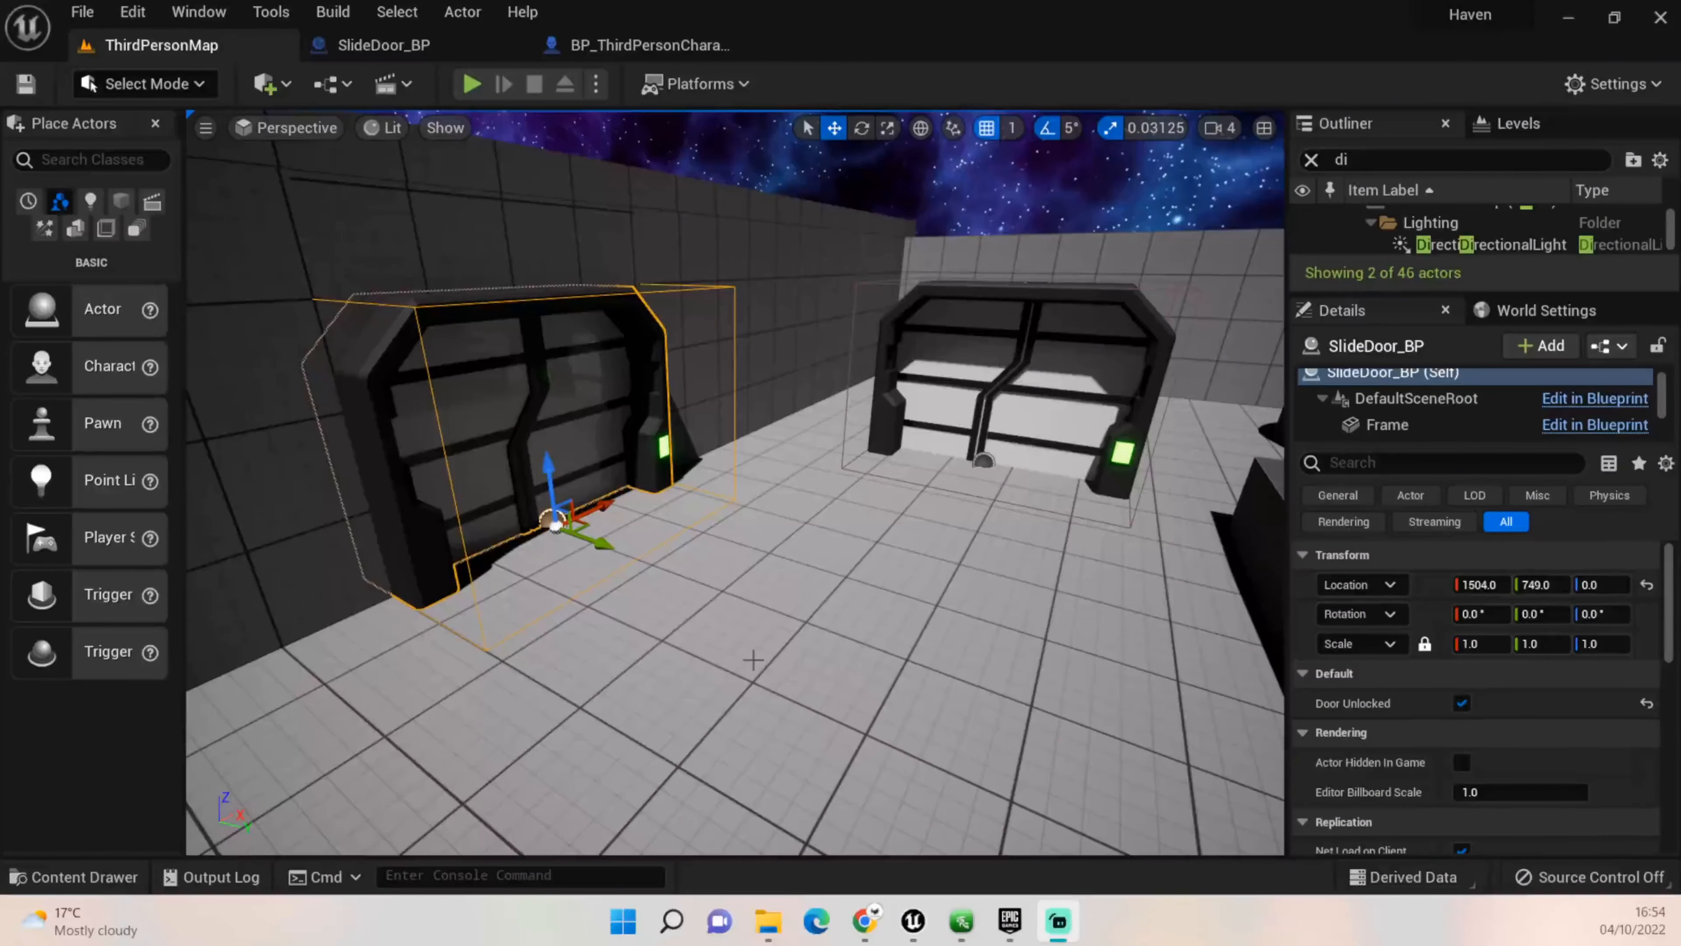
Step: Play-test ThirdPersonMap and walk the character up to the sliding door with the green panel
mouse_move(895, 614)
right_down()
mouse_move(967, 588)
mouse_move(909, 602)
mouse_move(922, 613)
right_up()
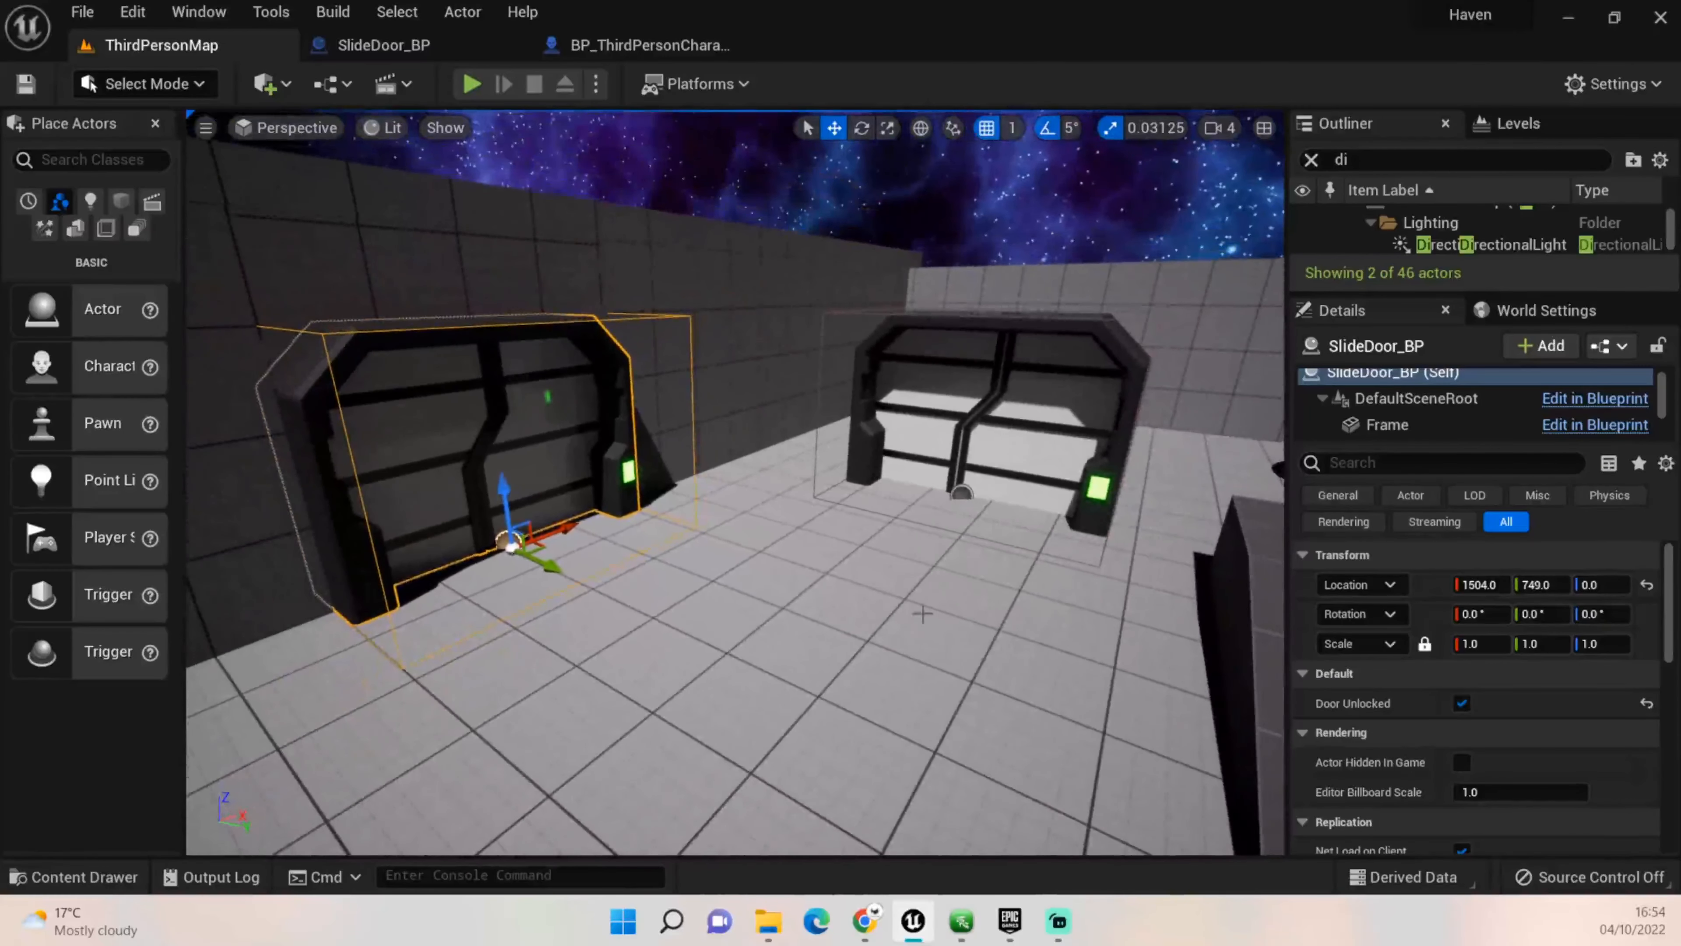
click(472, 85)
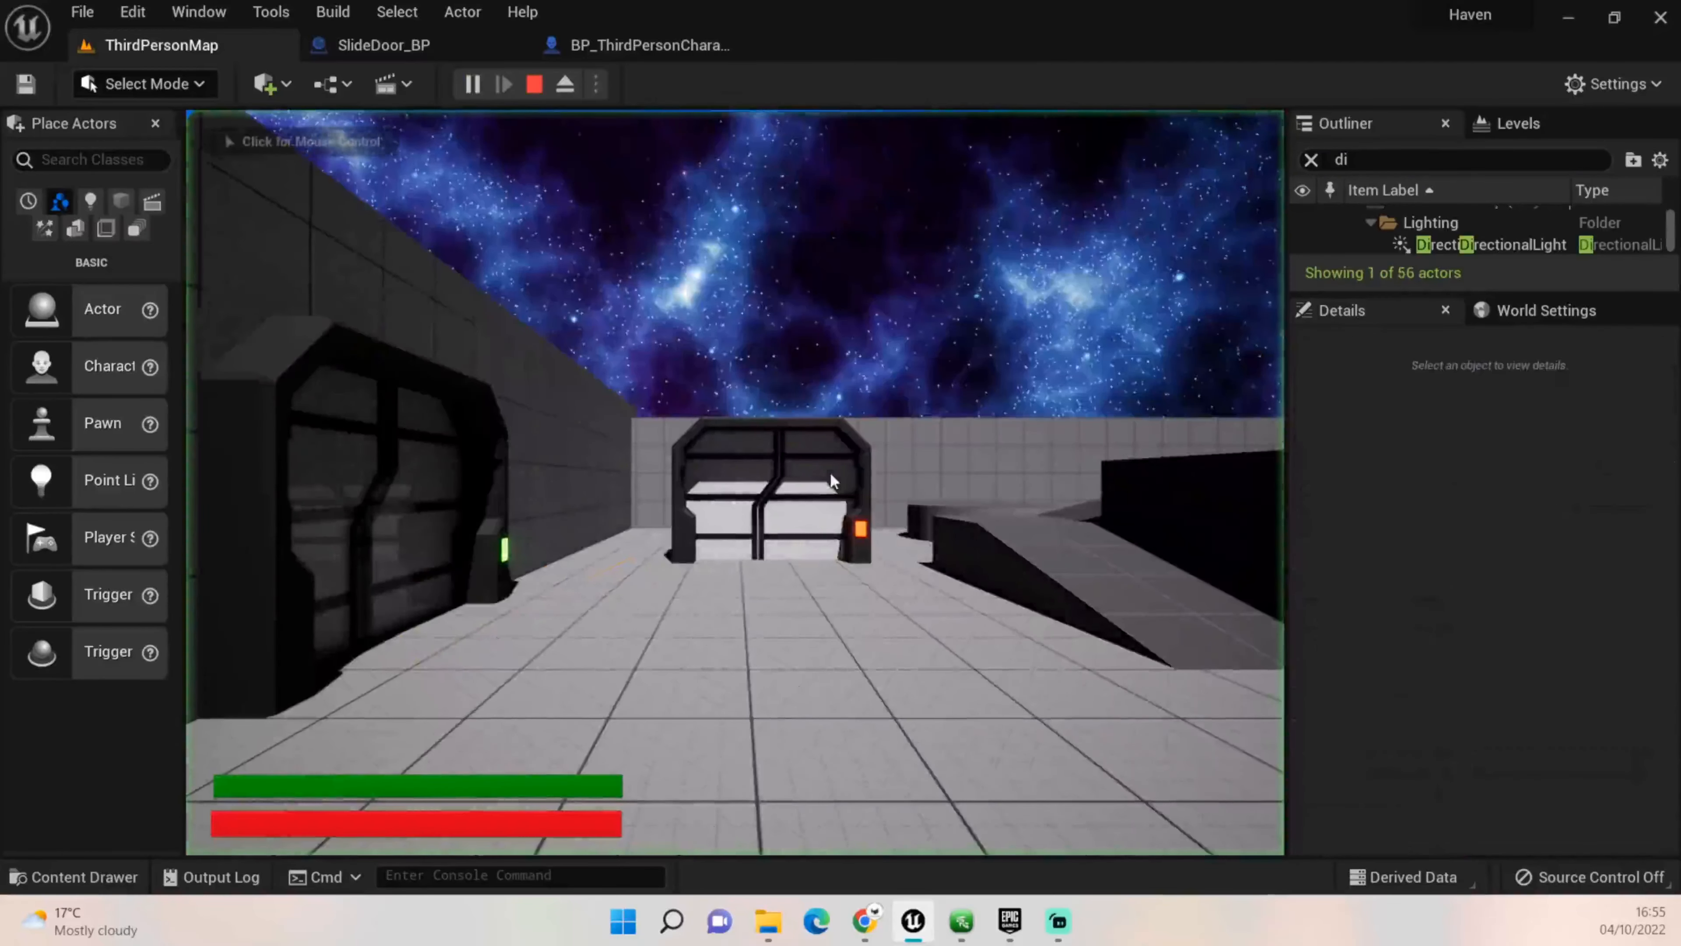
click(830, 472)
key(w)
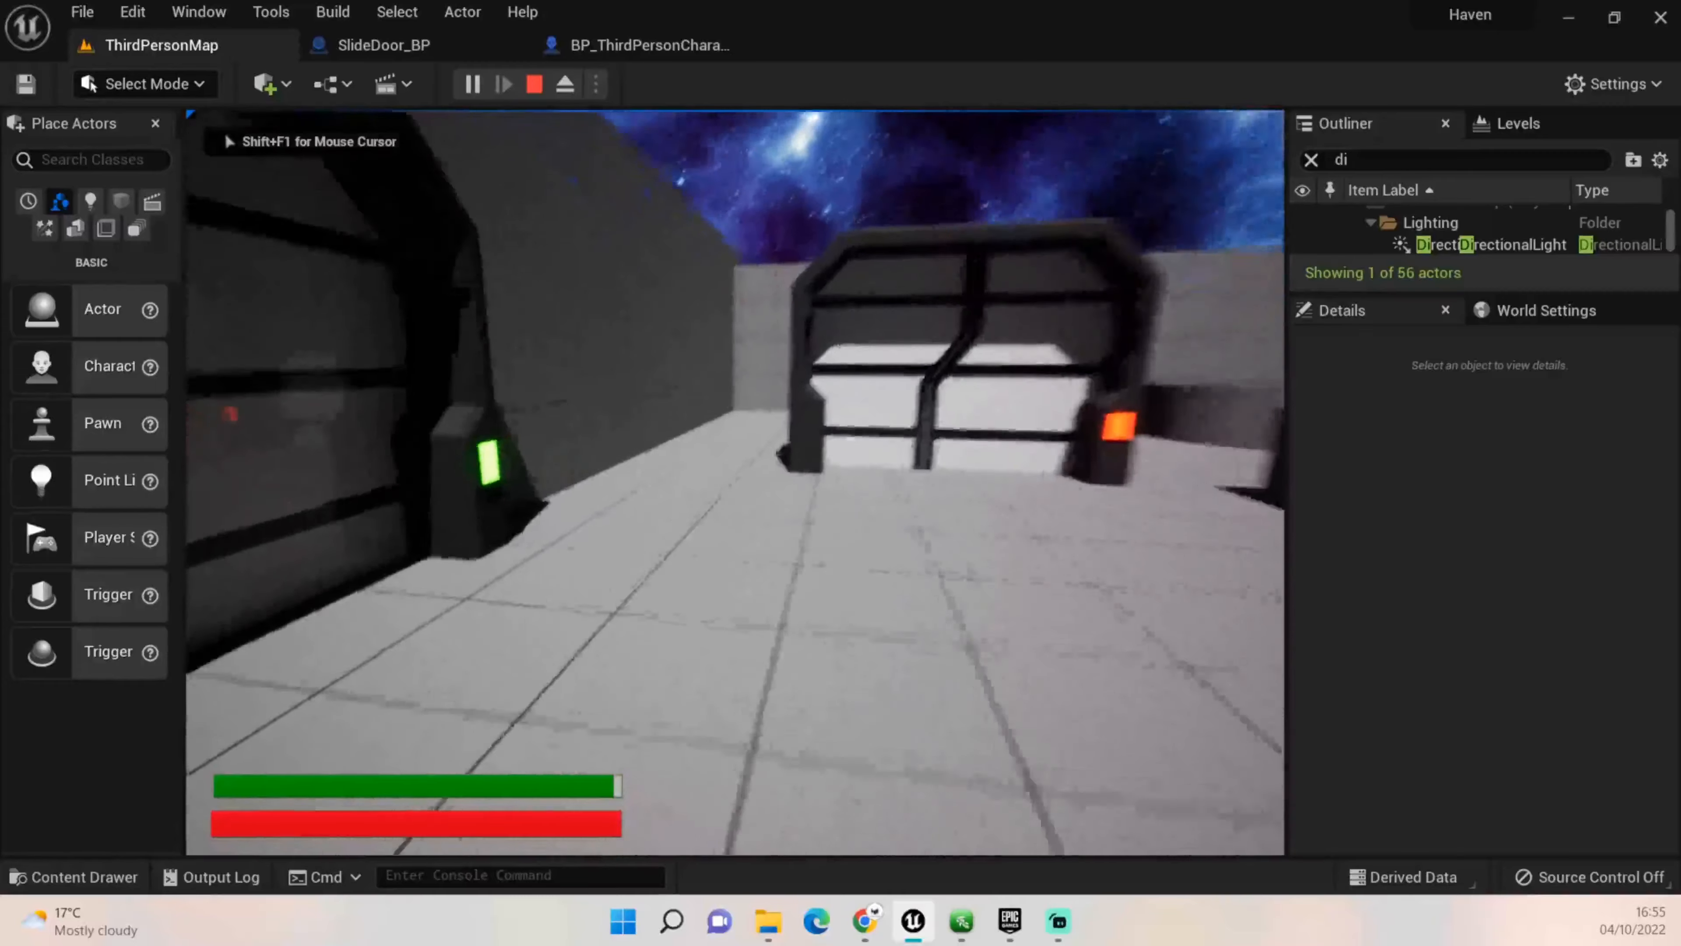
key(w)
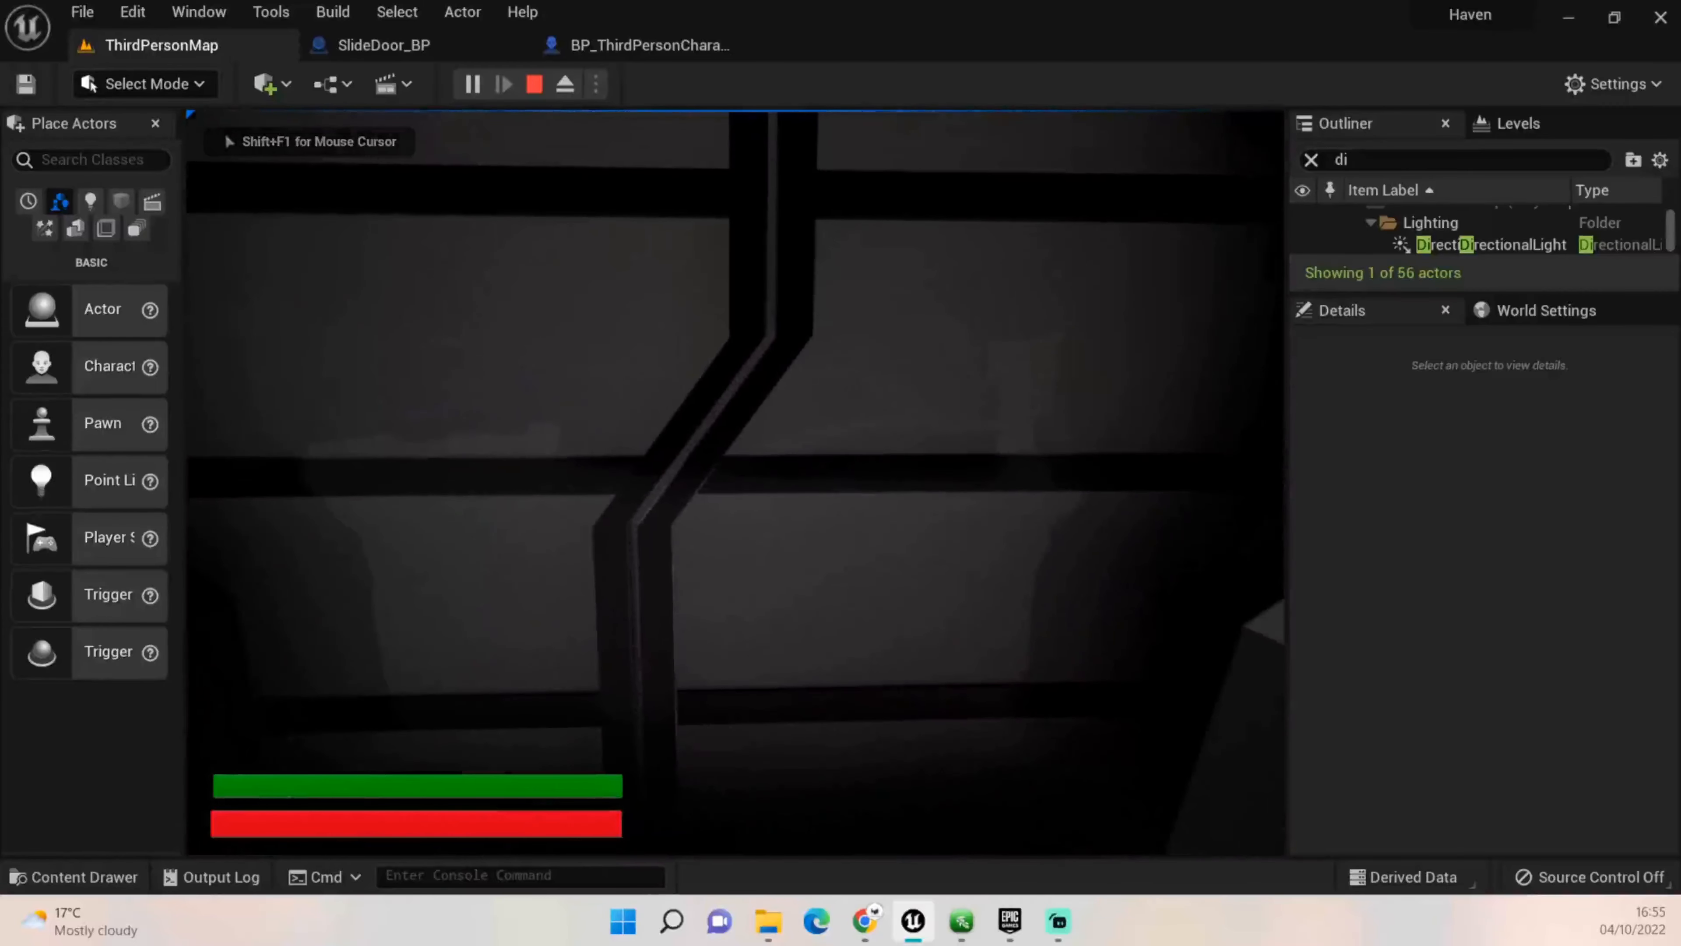
key(w)
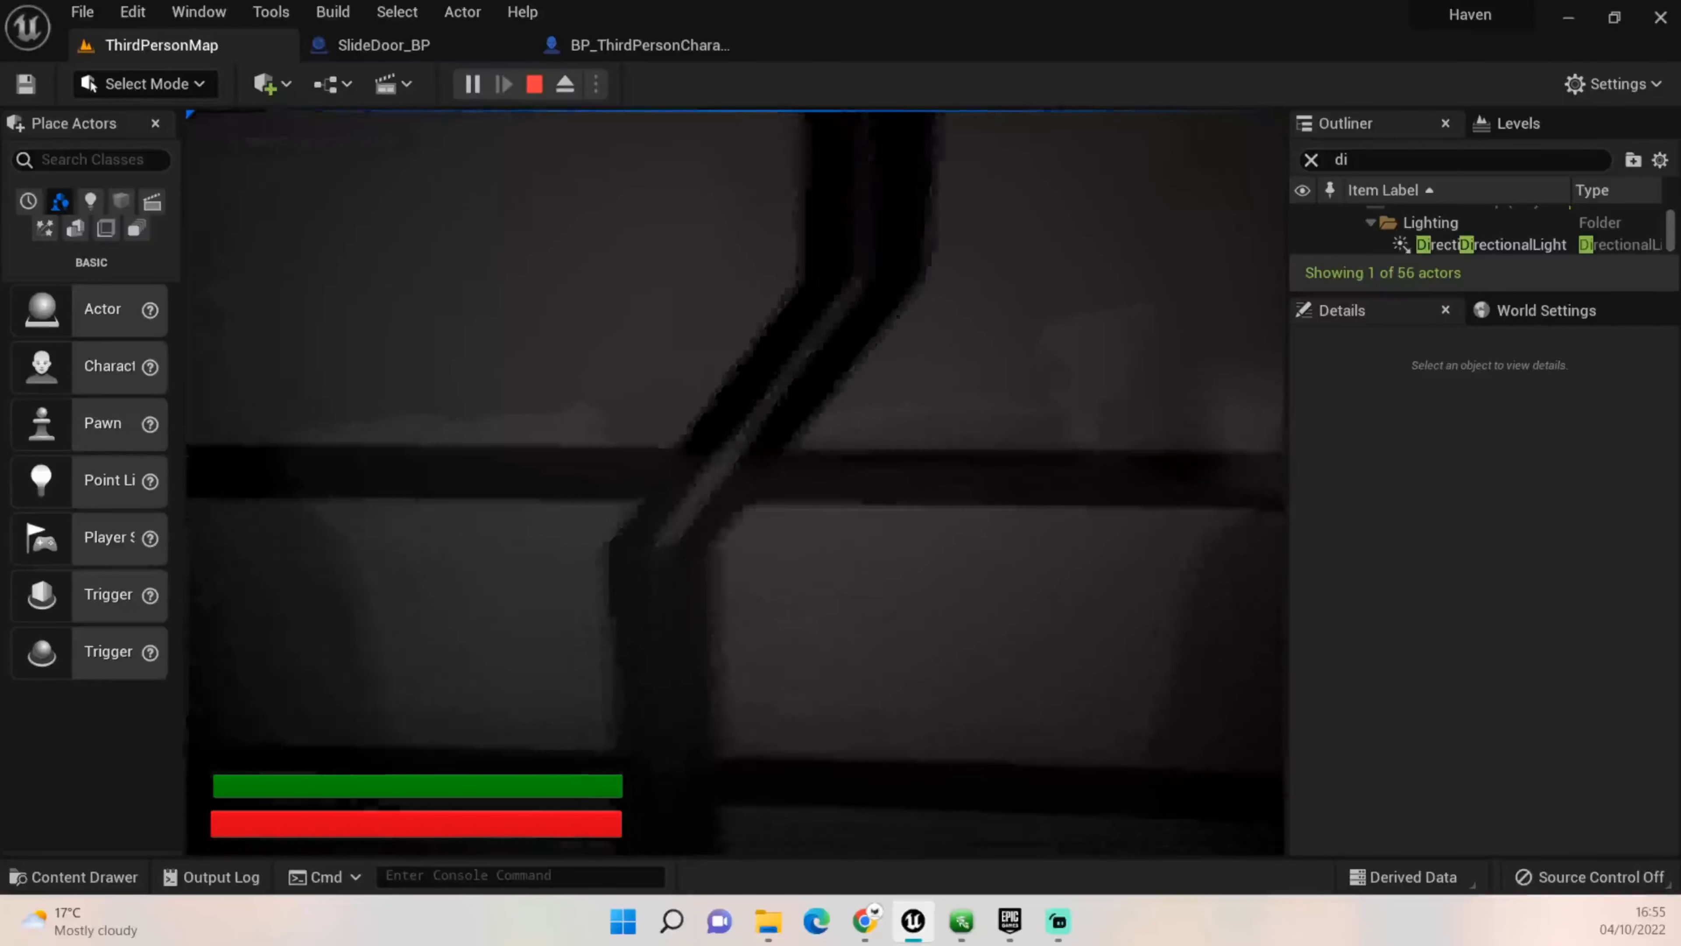
key(w)
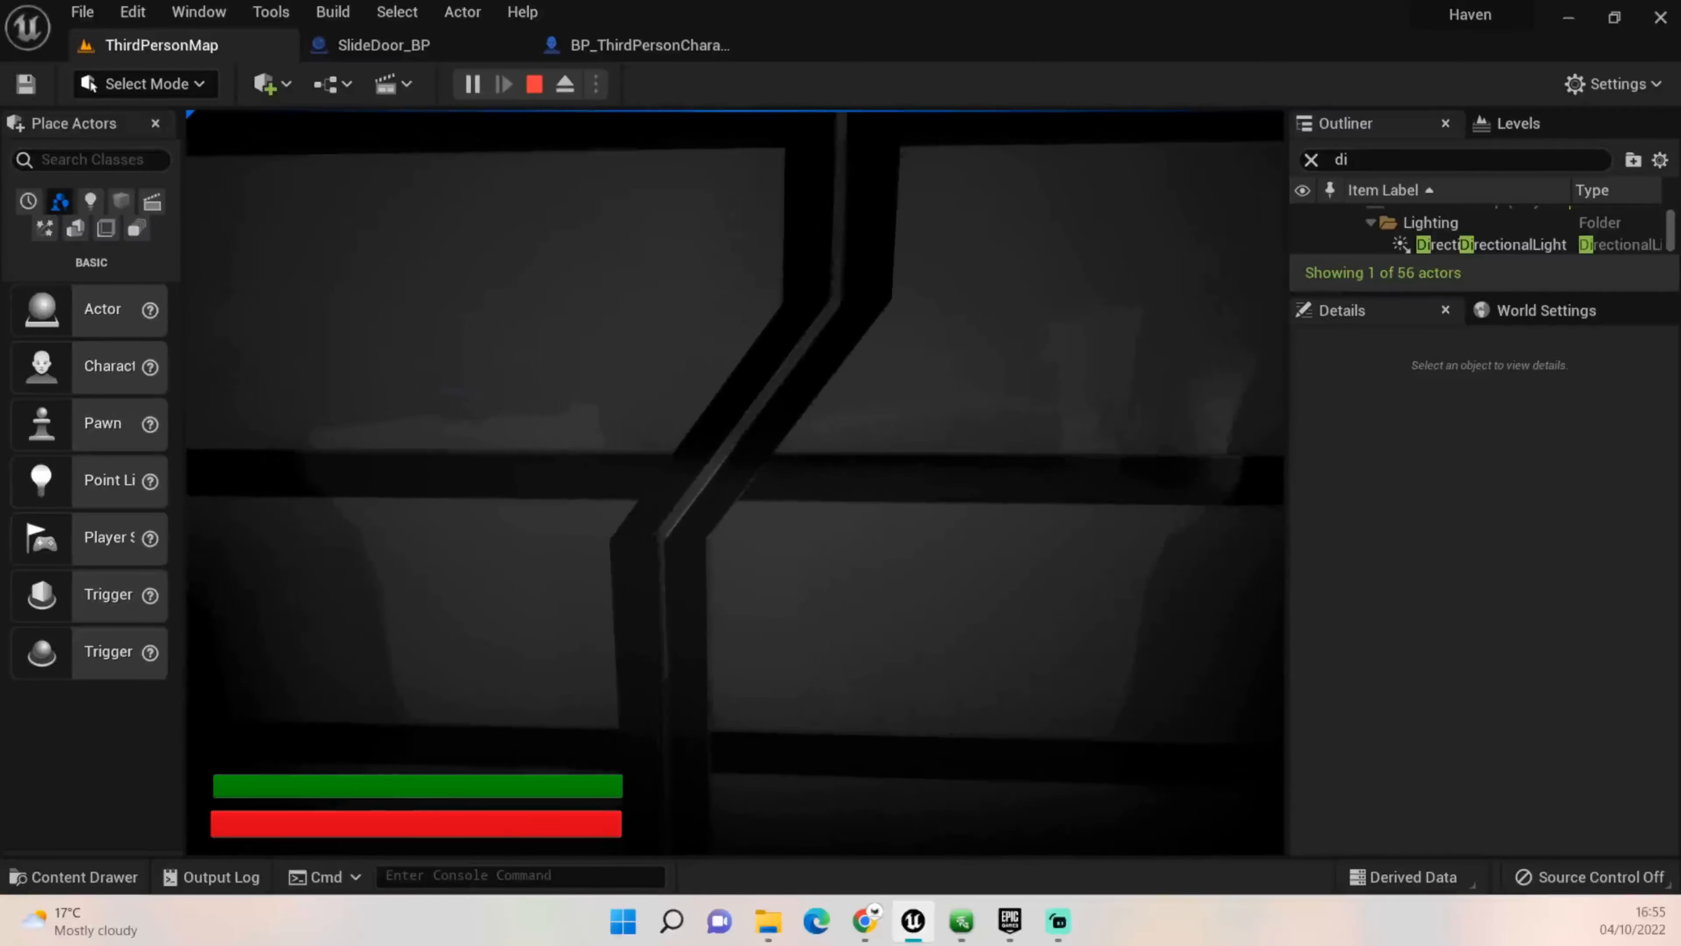
Step: Operate the green-panel sliding door, walk through it into the dark area, and end the play test
key(e)
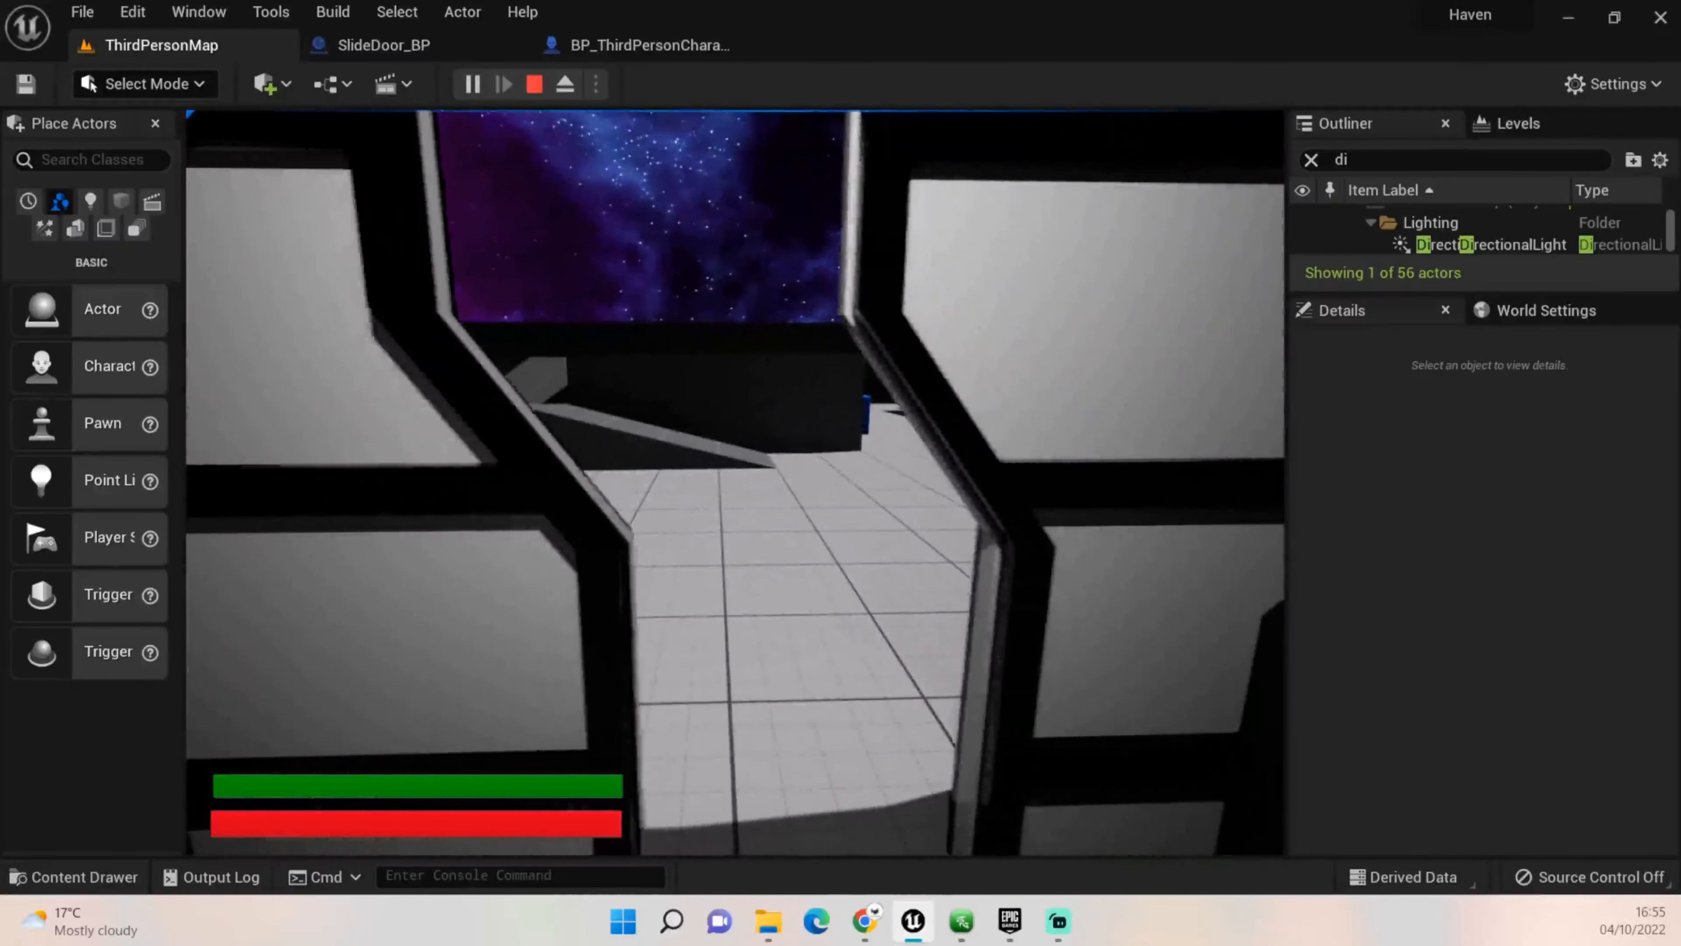
key(s)
key(w)
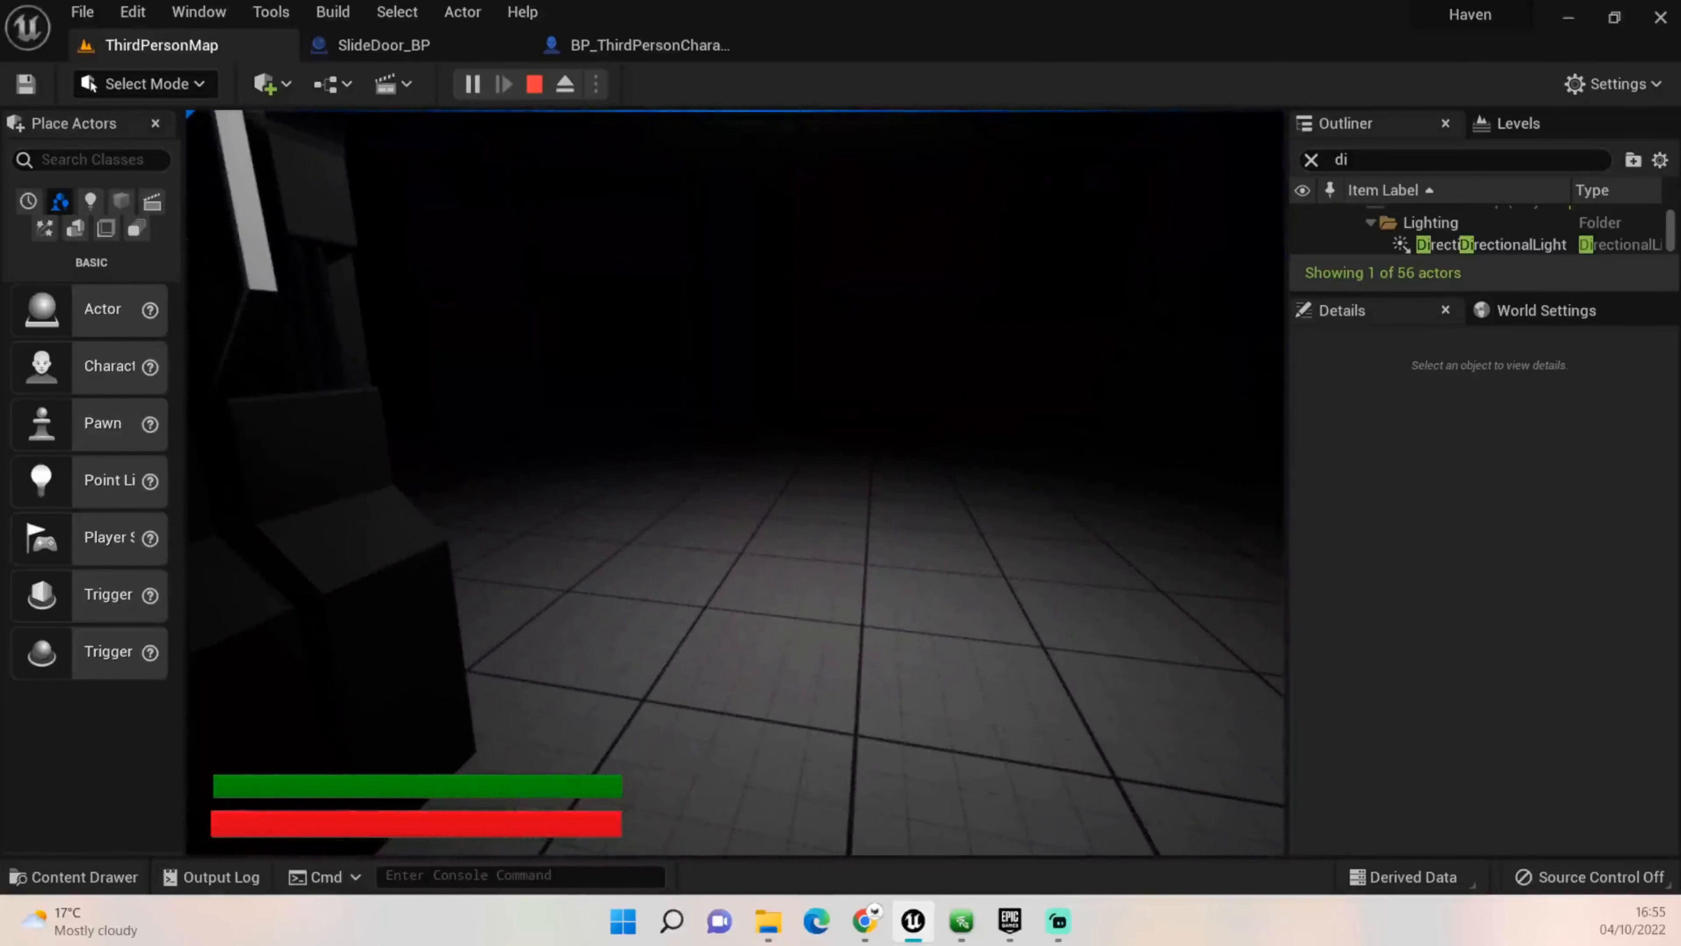
key(w)
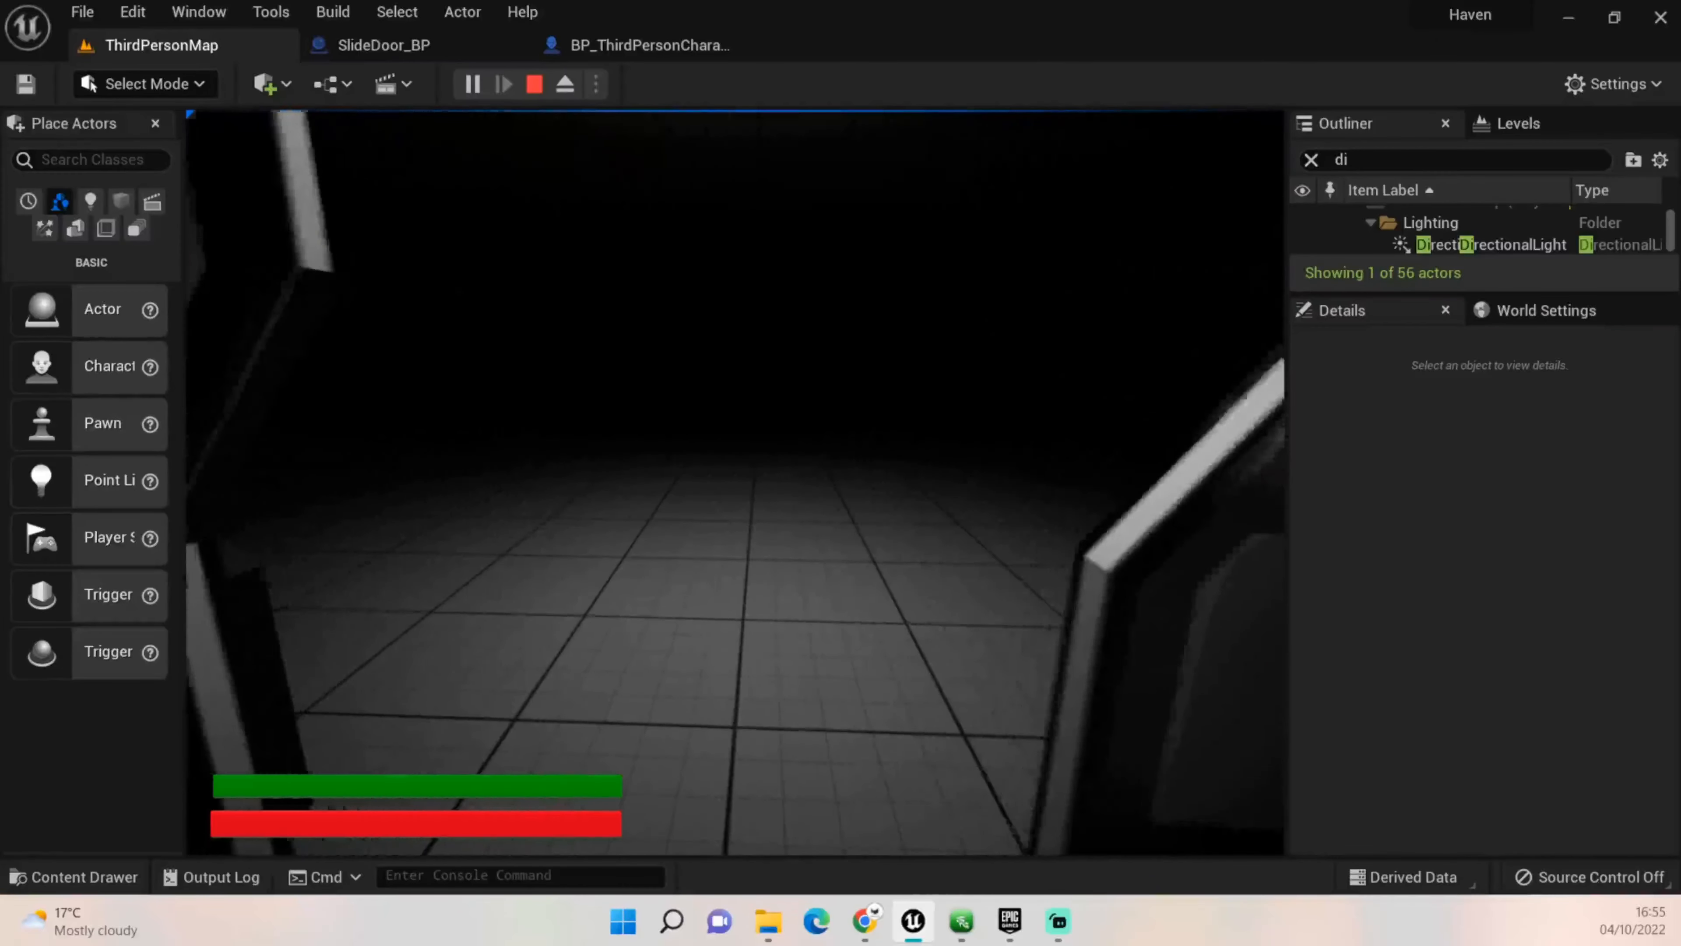
key(w)
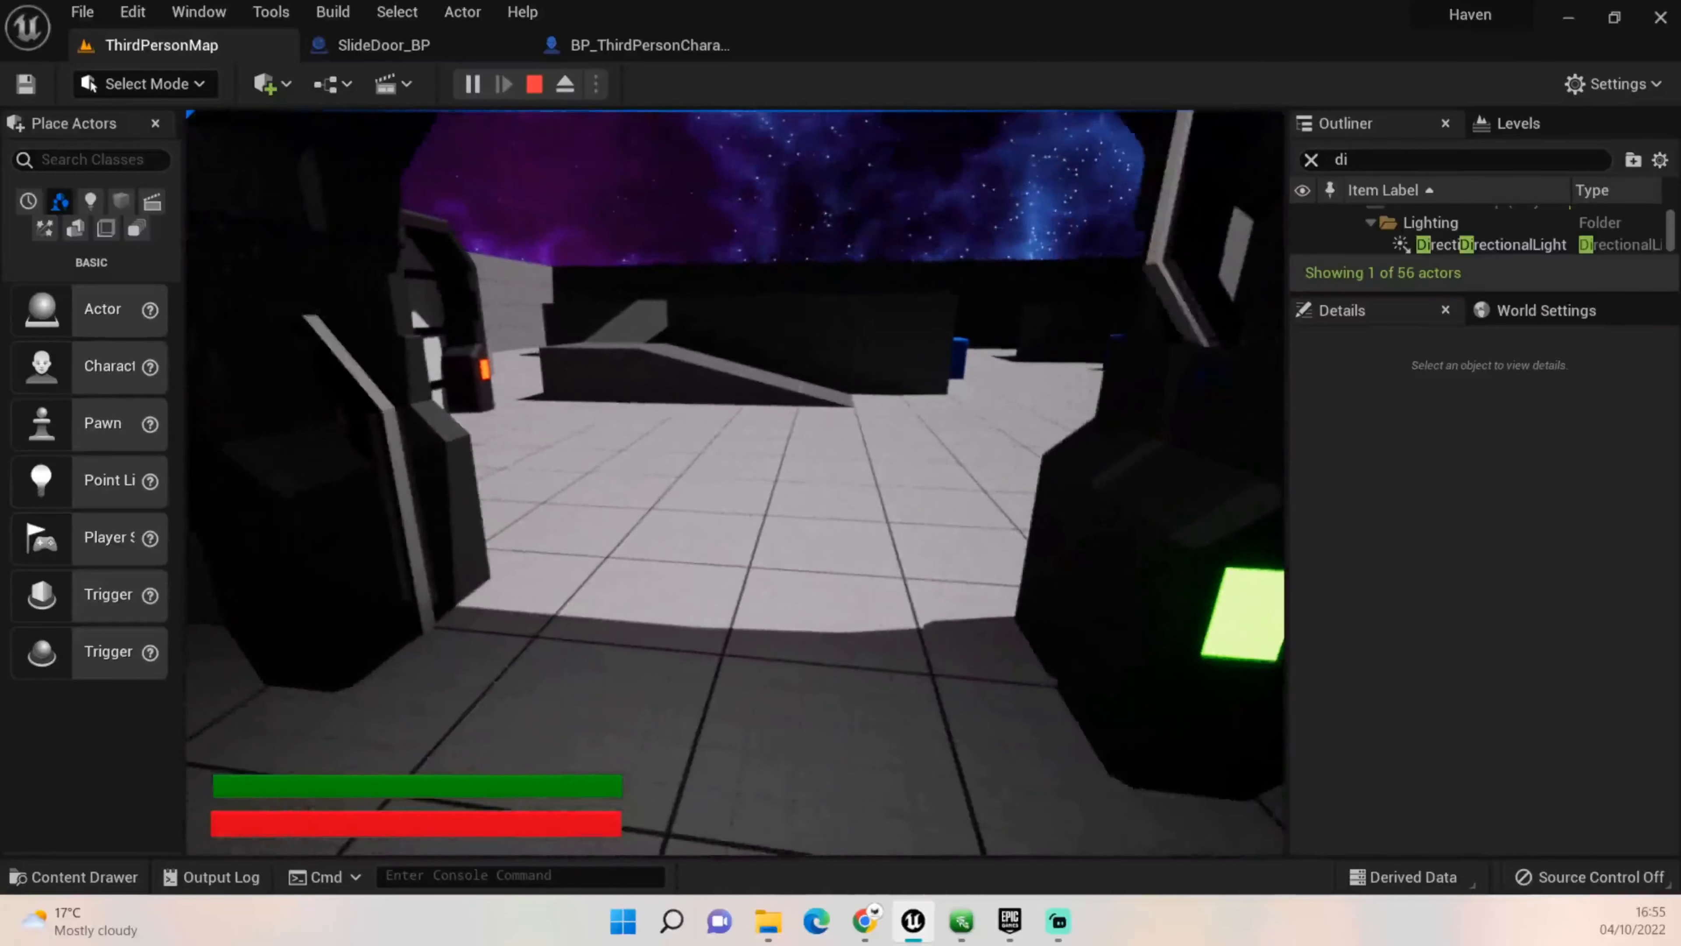
key(Escape)
right_drag(735, 483, 492, 259)
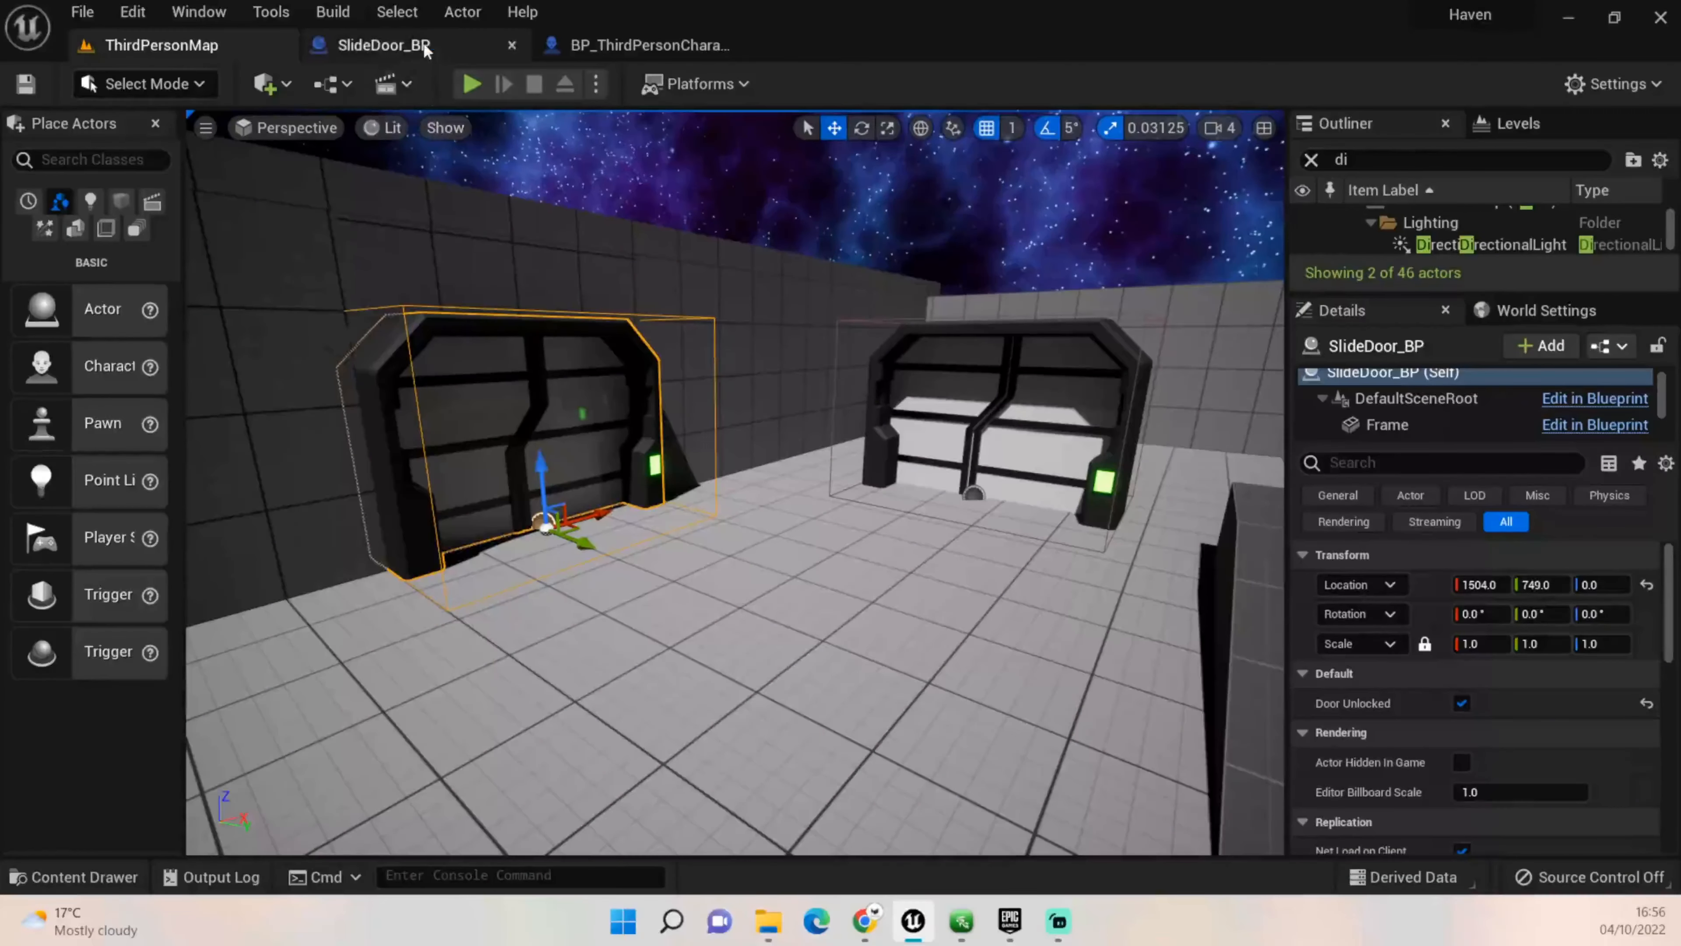
Step: Examine the SlideDoor_BP event graph from the E key event through the Door Unlocked and Is Opening branches
click(426, 50)
scroll(712, 563, down, 4)
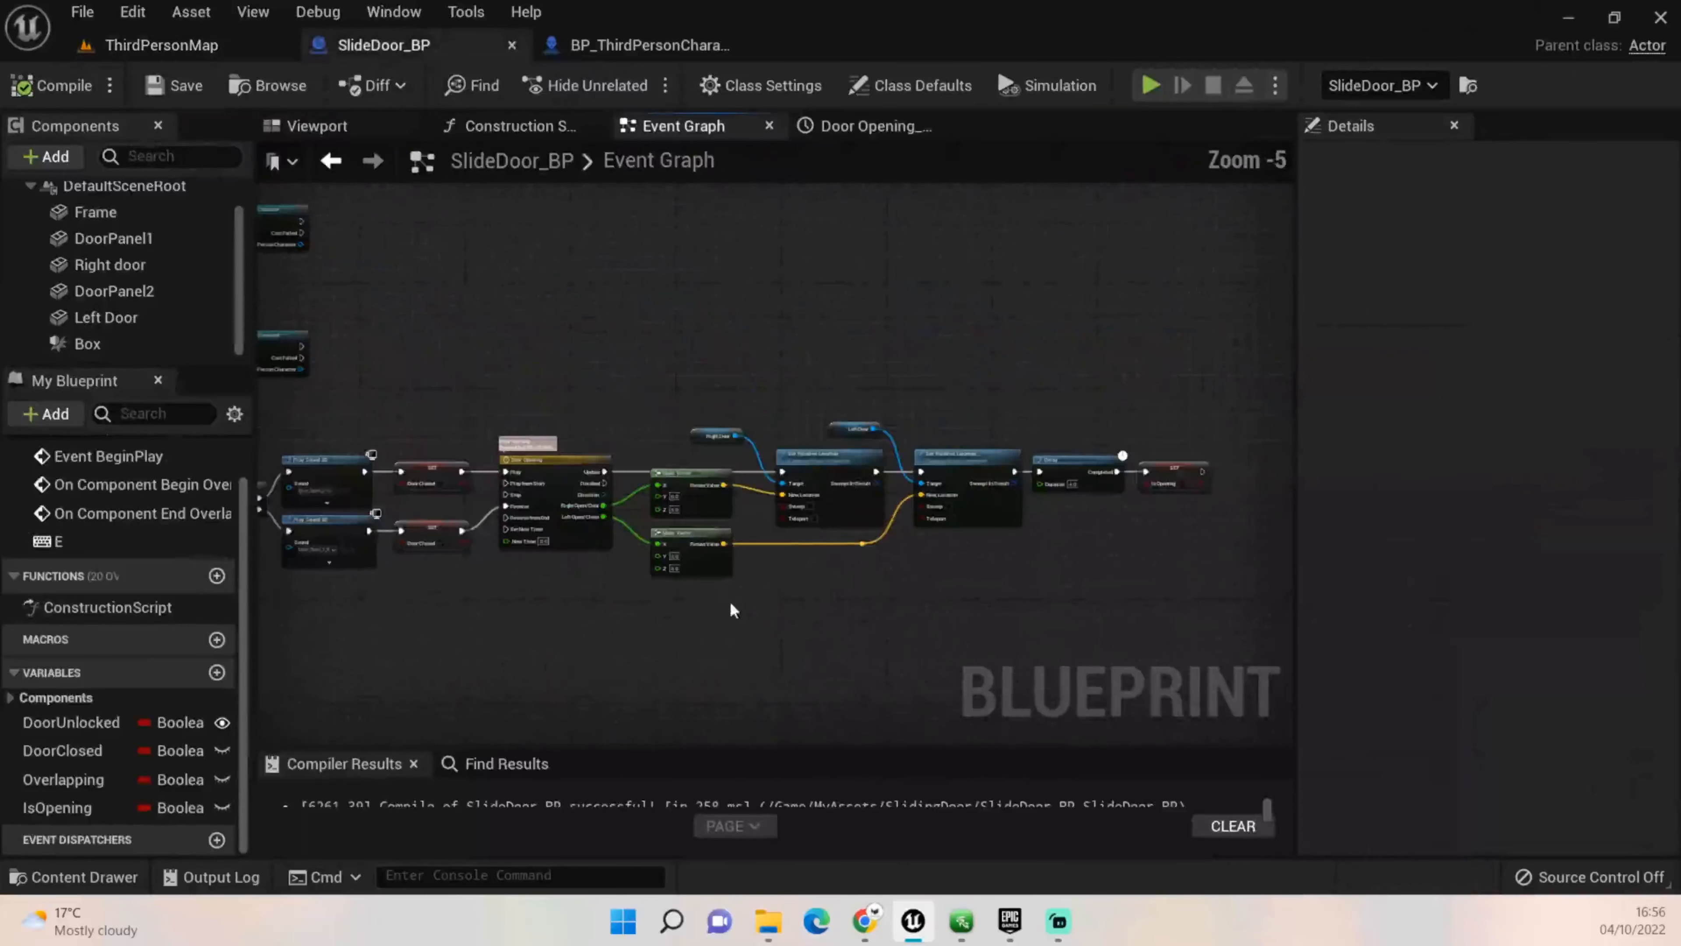
right_drag(731, 610, 889, 574)
right_drag(517, 619, 1115, 547)
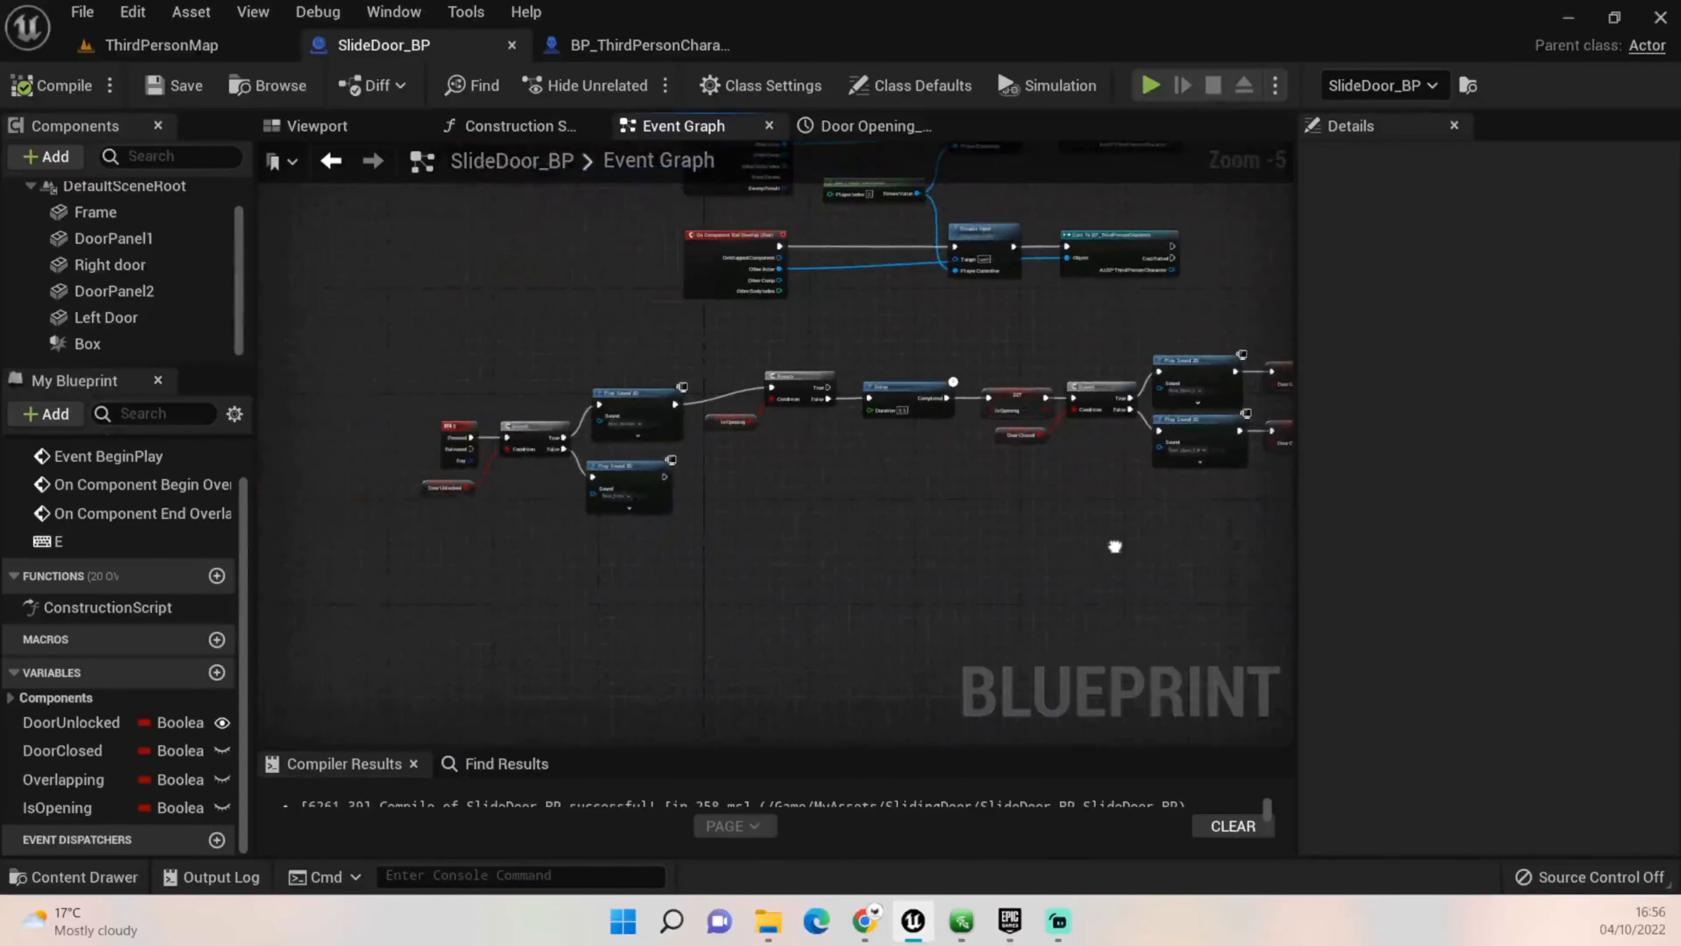
scroll(897, 466, up, 3)
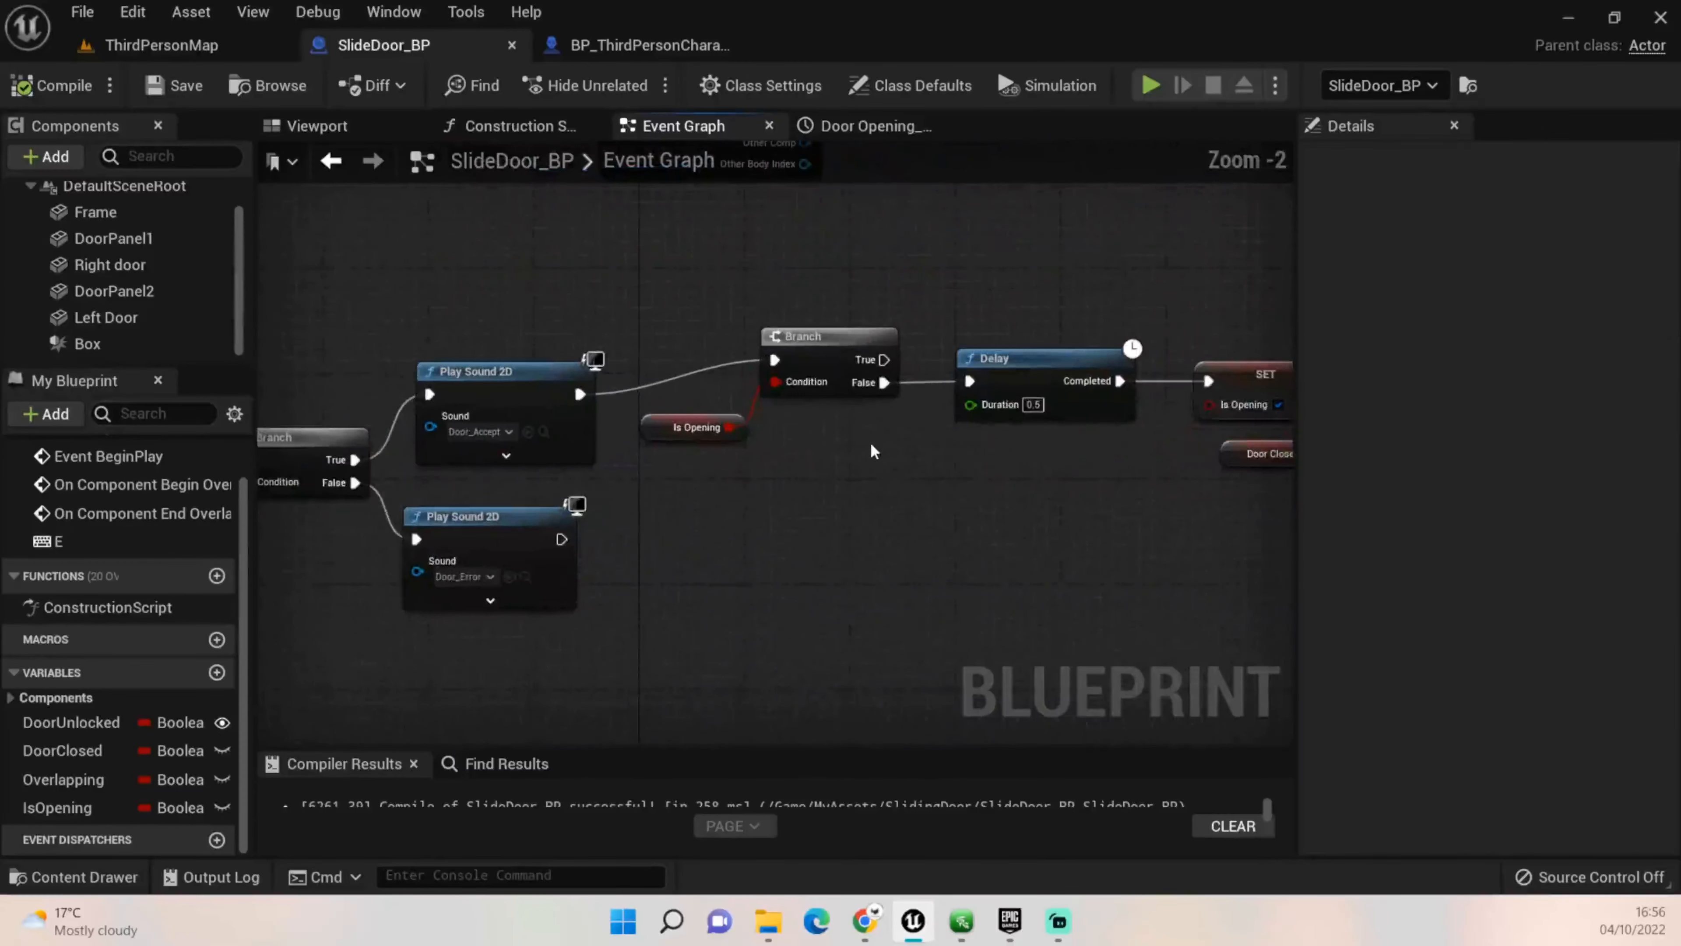
right_drag(872, 443, 445, 675)
right_drag(797, 484, 776, 296)
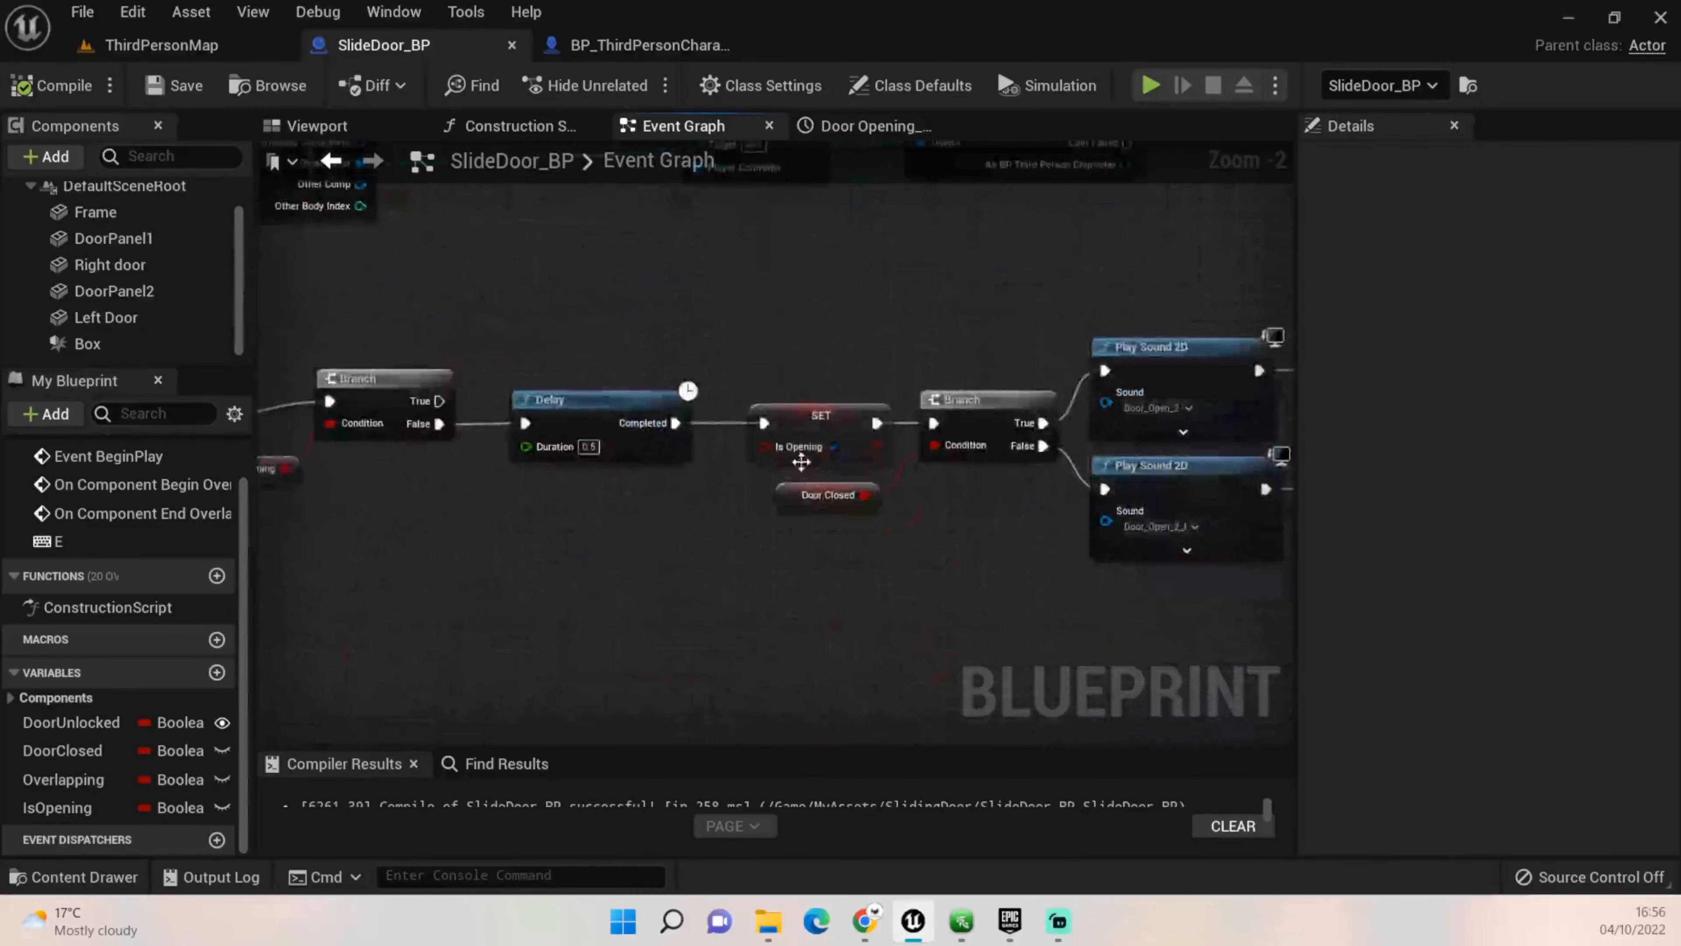
right_drag(649, 565, 1184, 433)
right_drag(780, 433, 1128, 418)
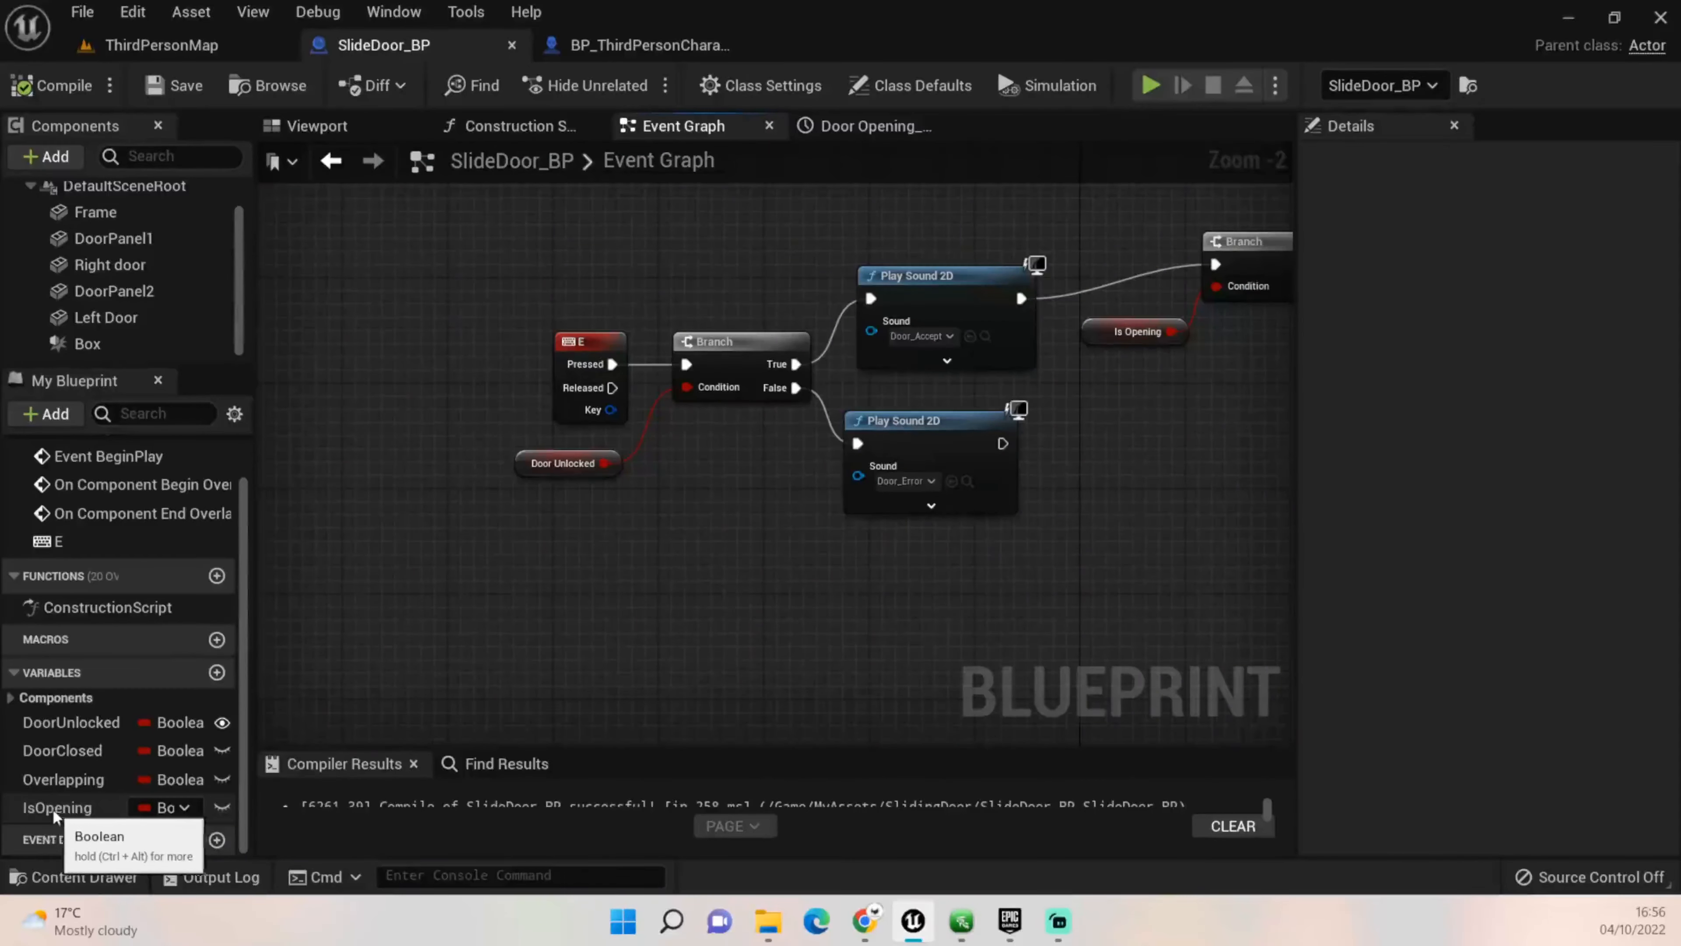
right_drag(776, 510, 483, 580)
right_drag(958, 476, 546, 475)
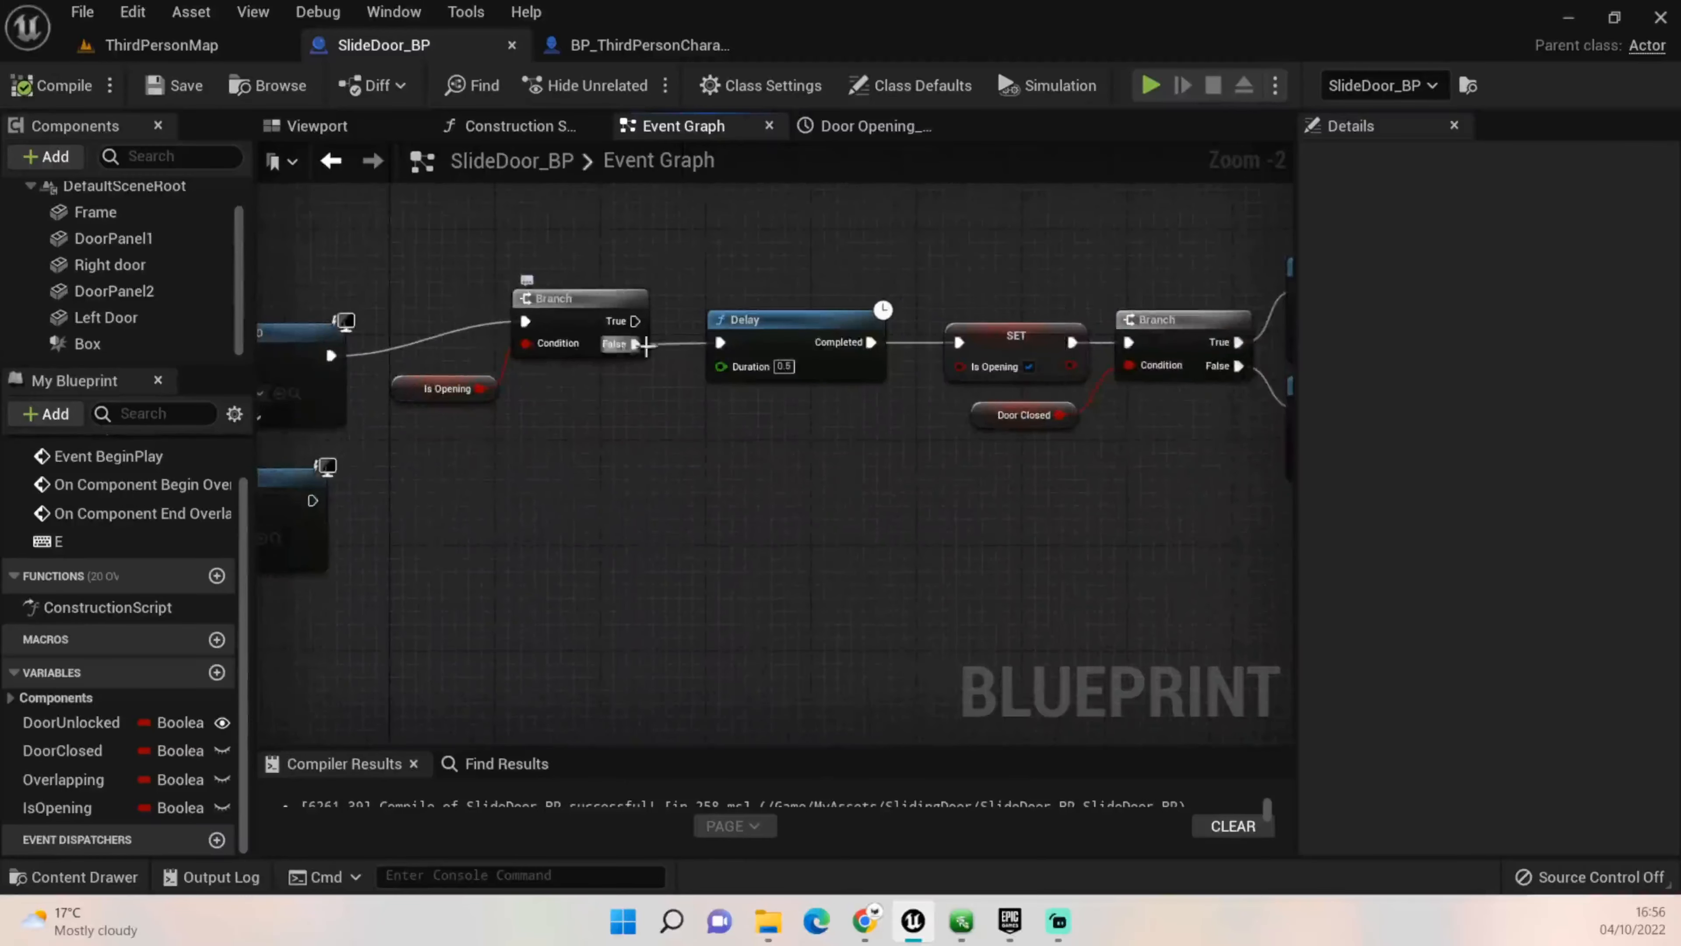
Step: Examine the rest of the door logic, from setting Is Opening through the Set Relative Location nodes to the final delay and reset
right_drag(1016, 510, 704, 530)
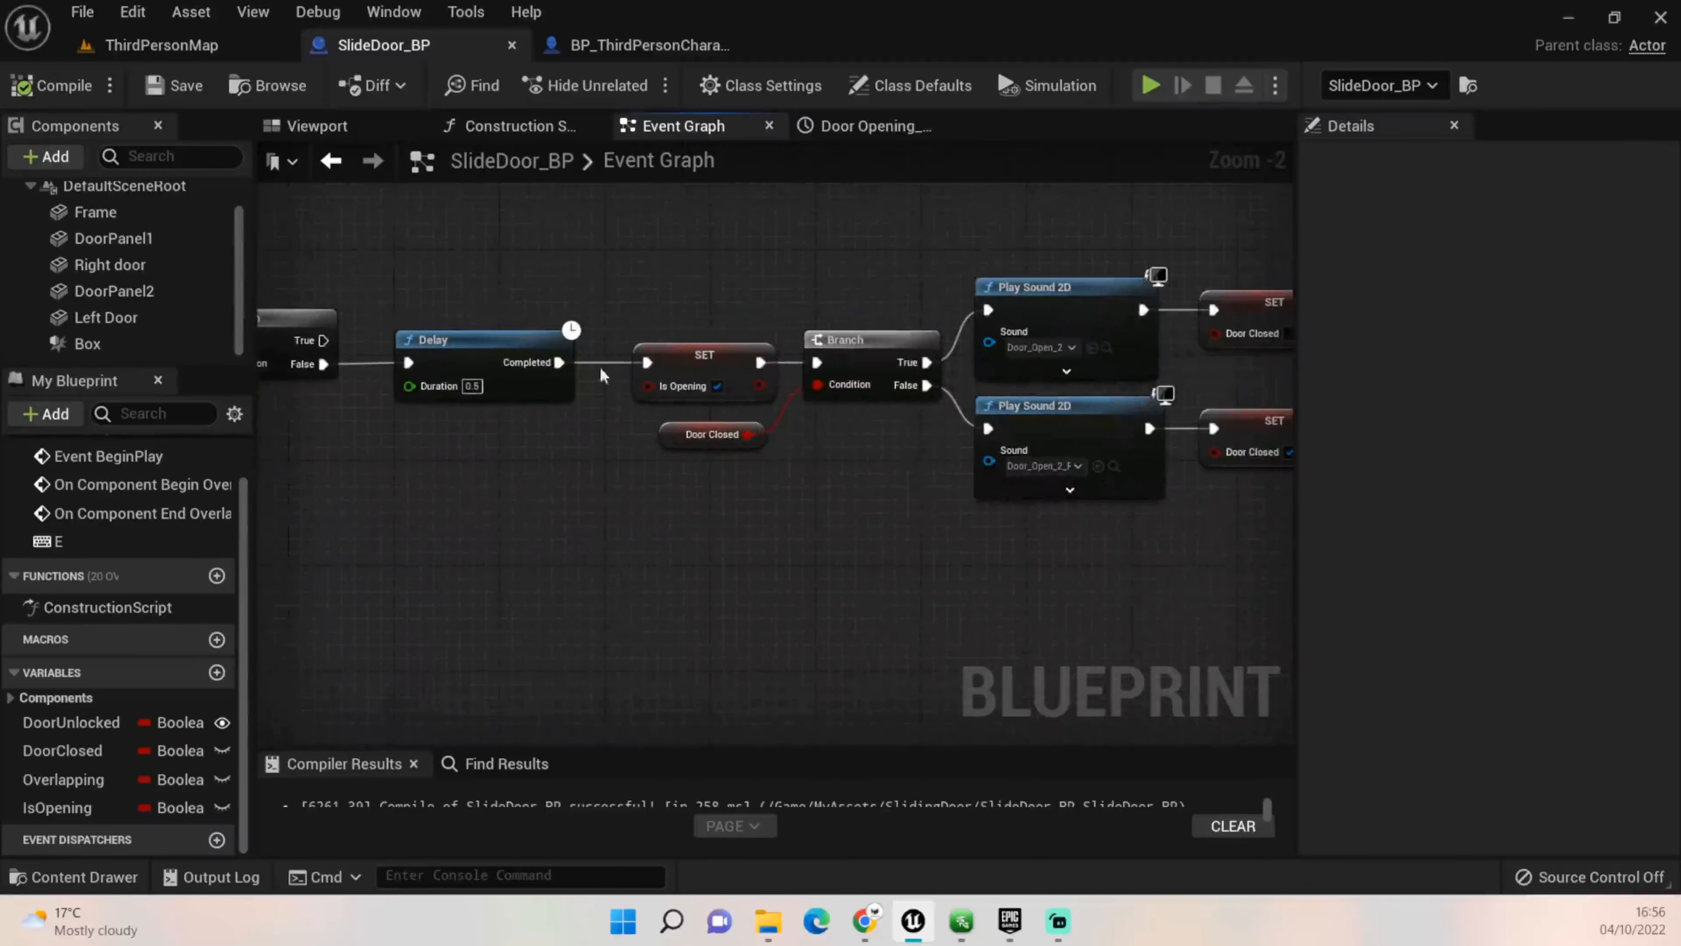
right_drag(981, 597, 467, 584)
right_drag(1046, 566, 593, 552)
right_drag(1201, 554, 1051, 553)
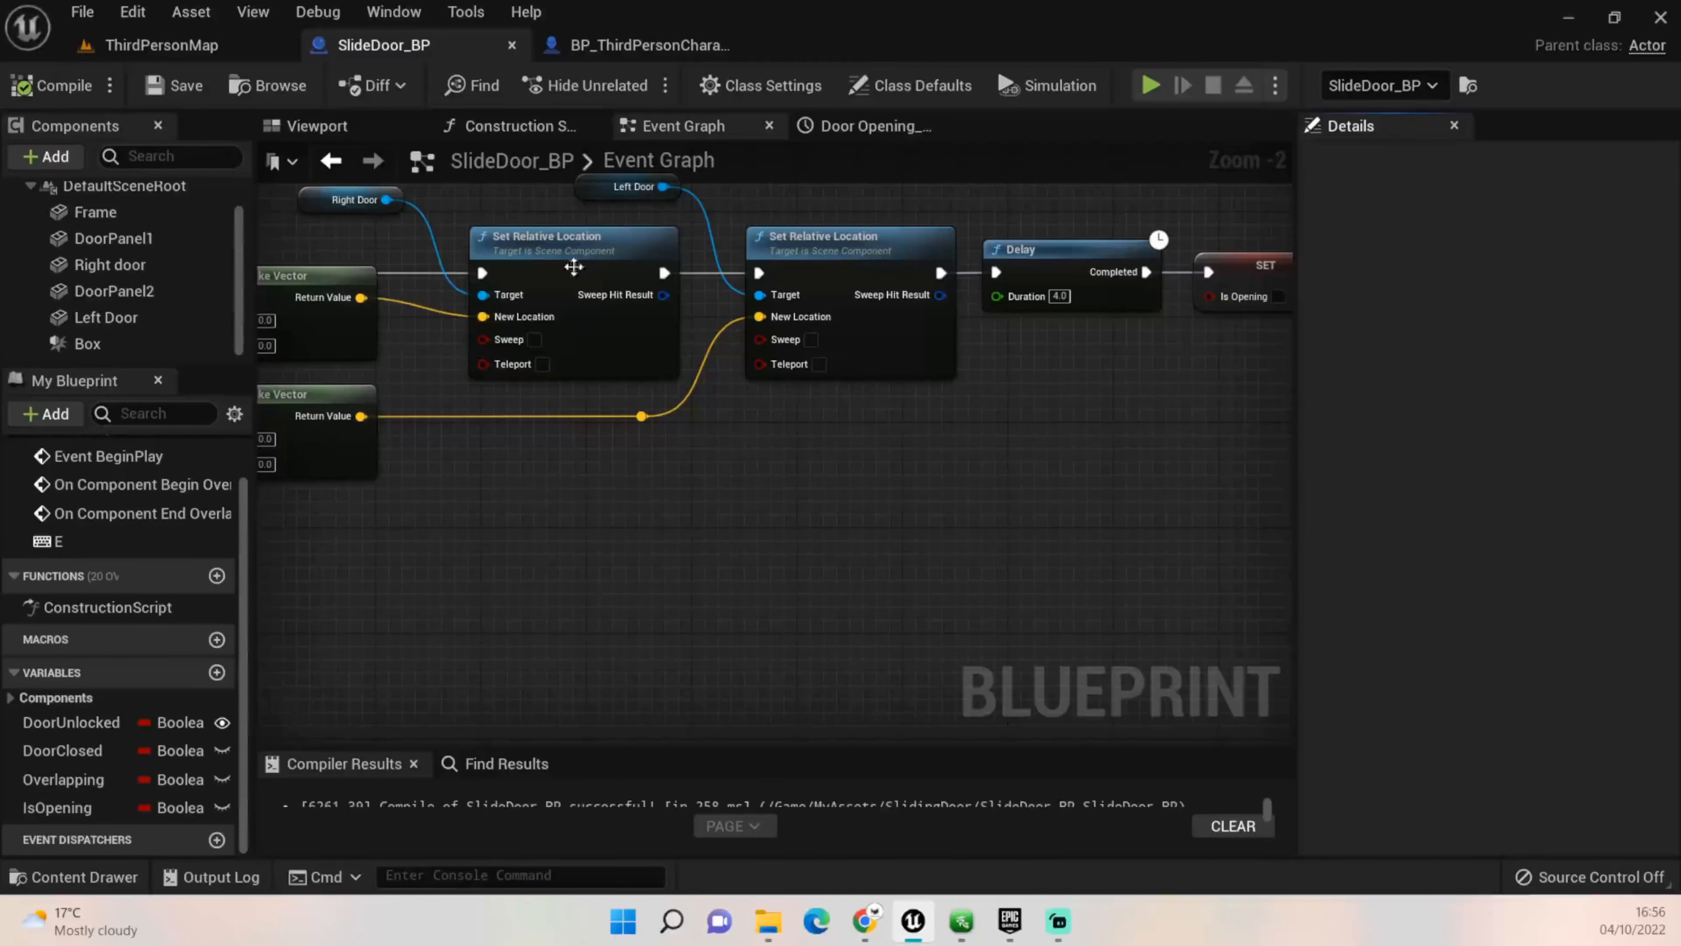
right_drag(949, 359, 706, 367)
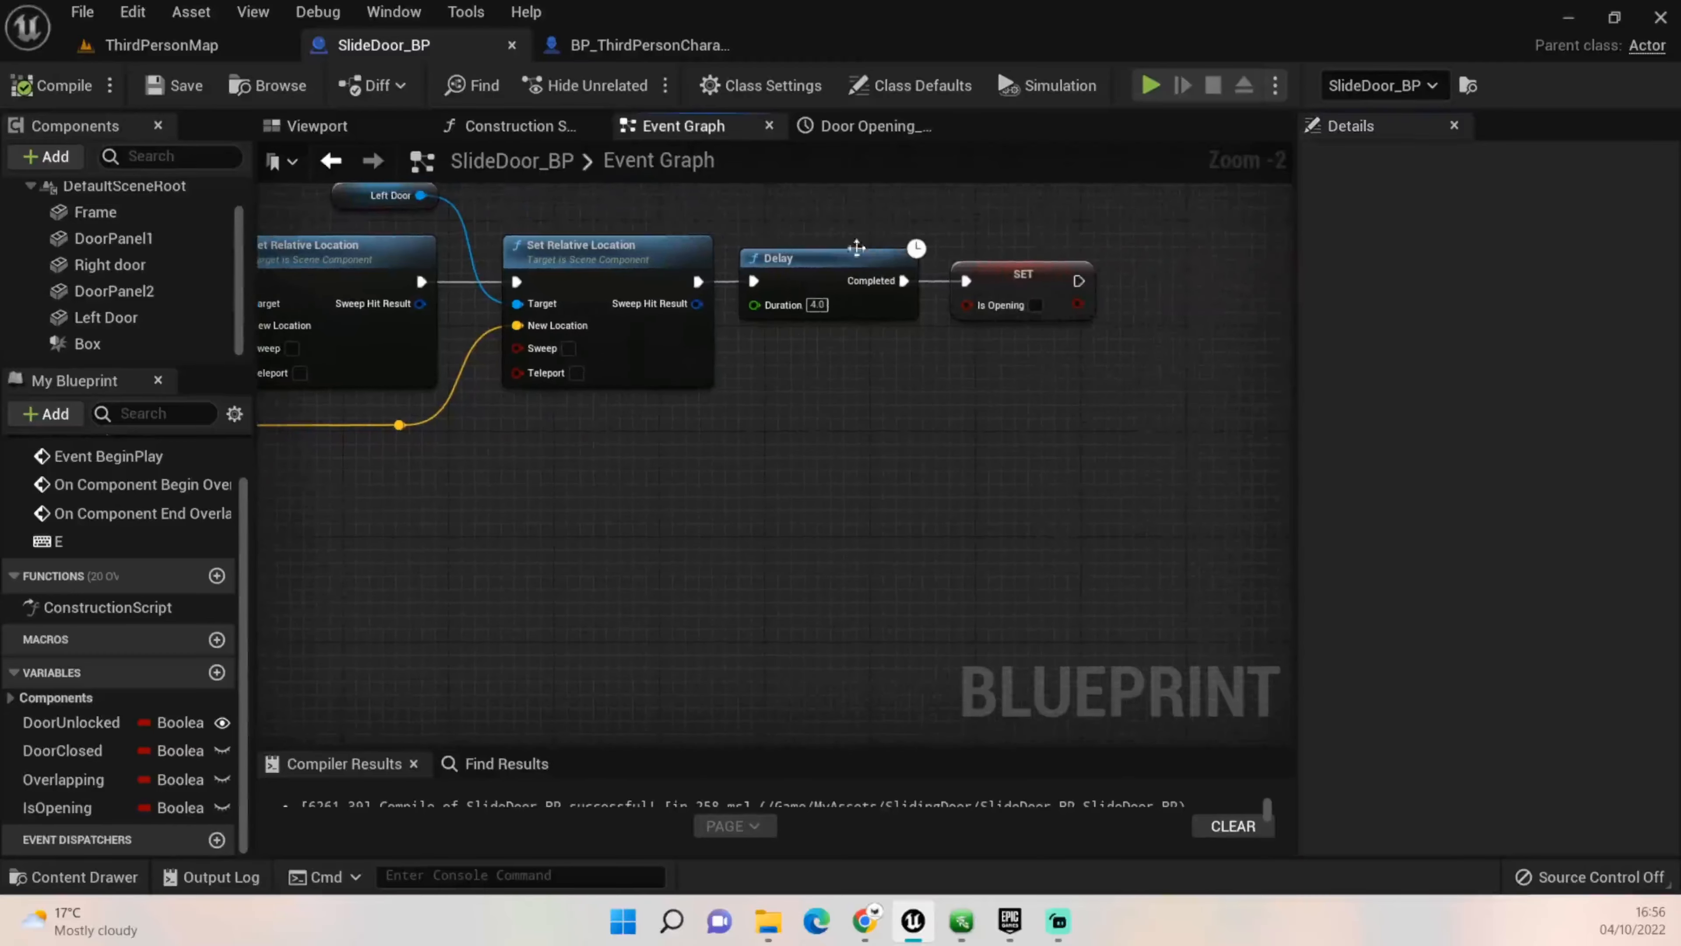
scroll(778, 439, down, 2)
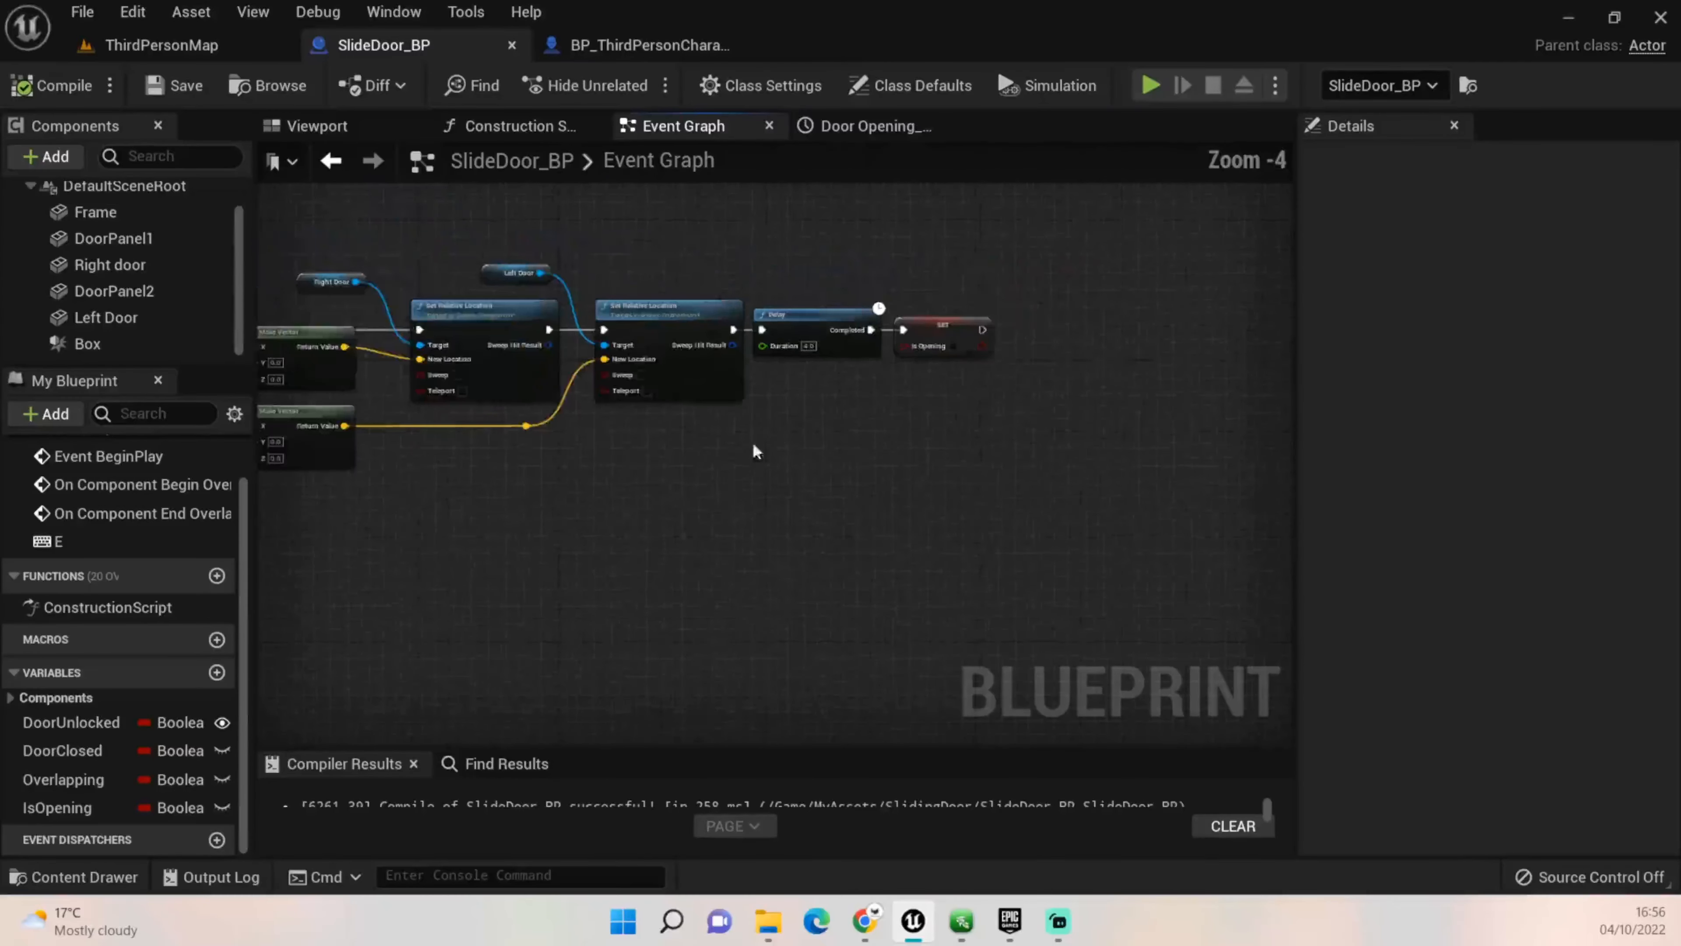
right_drag(777, 439, 840, 510)
scroll(559, 537, down, 2)
right_drag(559, 537, 850, 529)
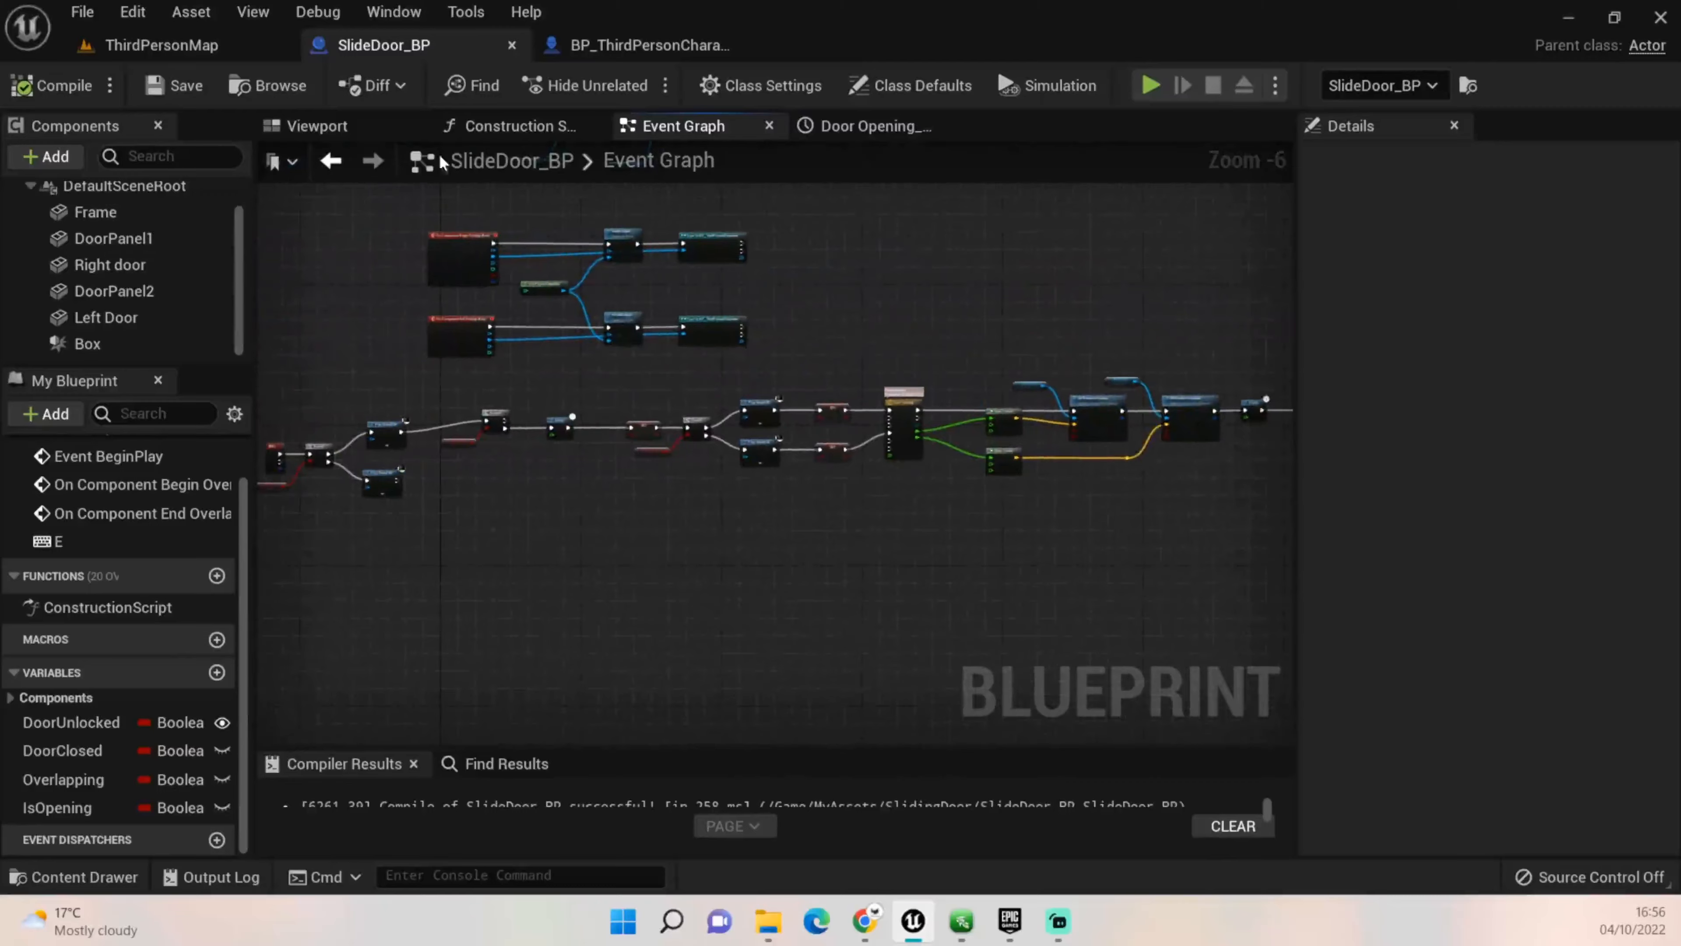
Step: Inspect the headlamp mesh on the character's head in the third-person character blueprint
click(642, 45)
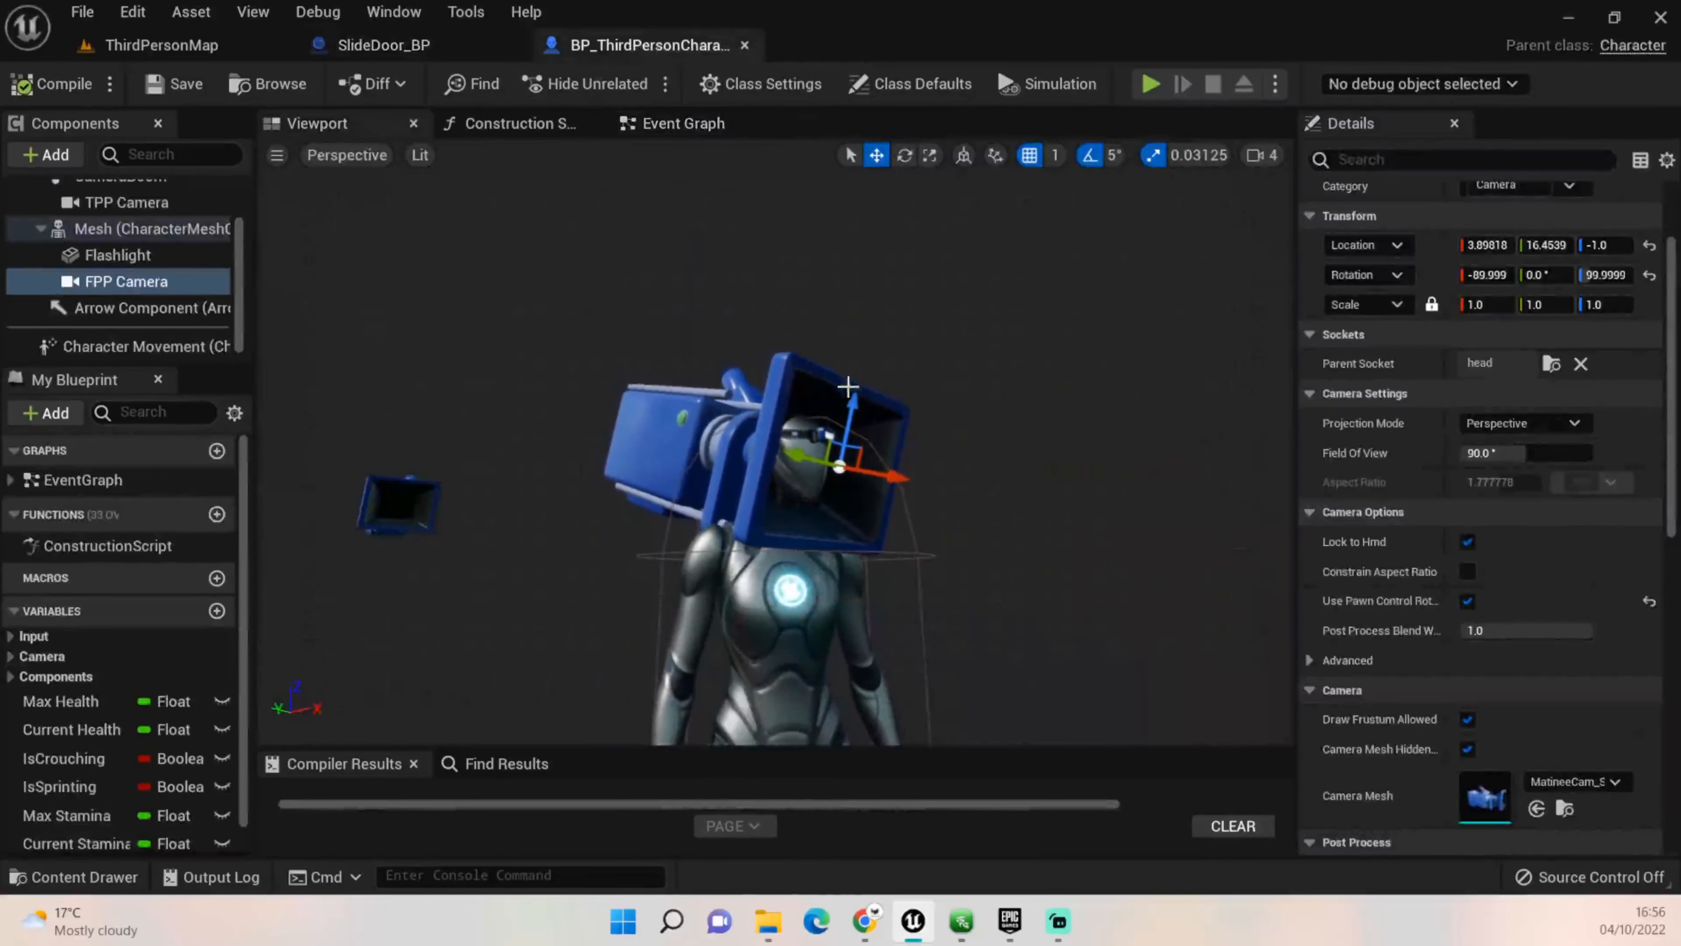
right_drag(959, 474, 973, 563)
scroll(959, 474, down, 4)
scroll(994, 380, up, 8)
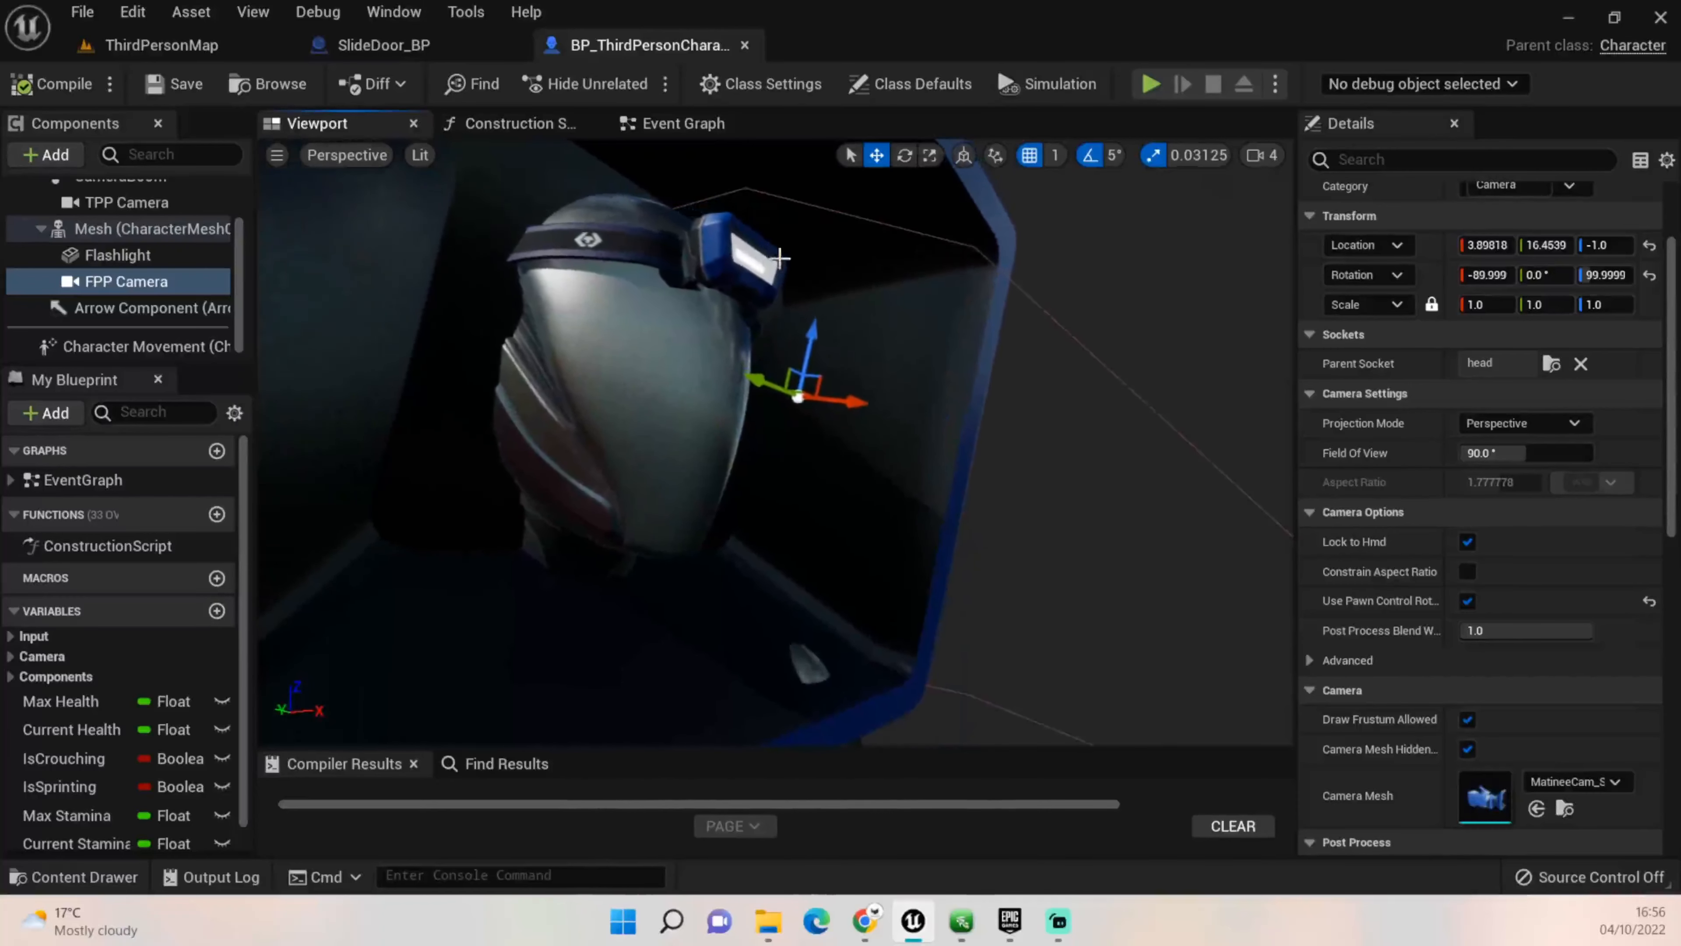
scroll(858, 383, down, 8)
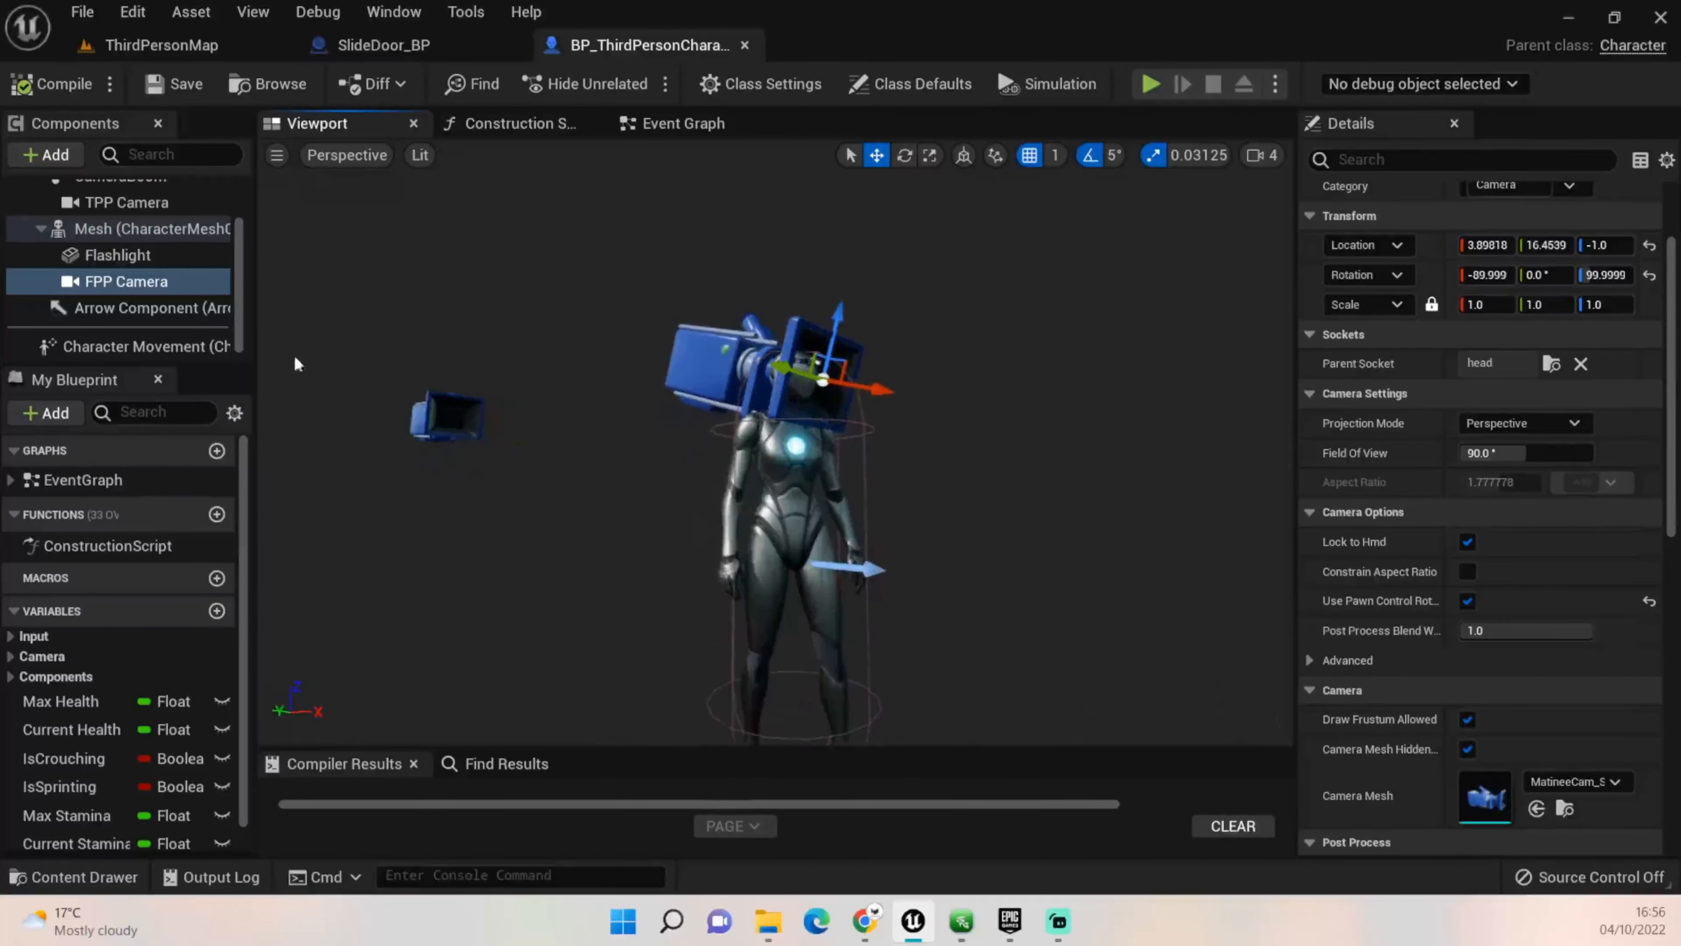
Step: Browse the Flashlights_Pack content in the level editor and view the textures in its Beam_Patterns folder
click(162, 45)
click(74, 877)
click(119, 703)
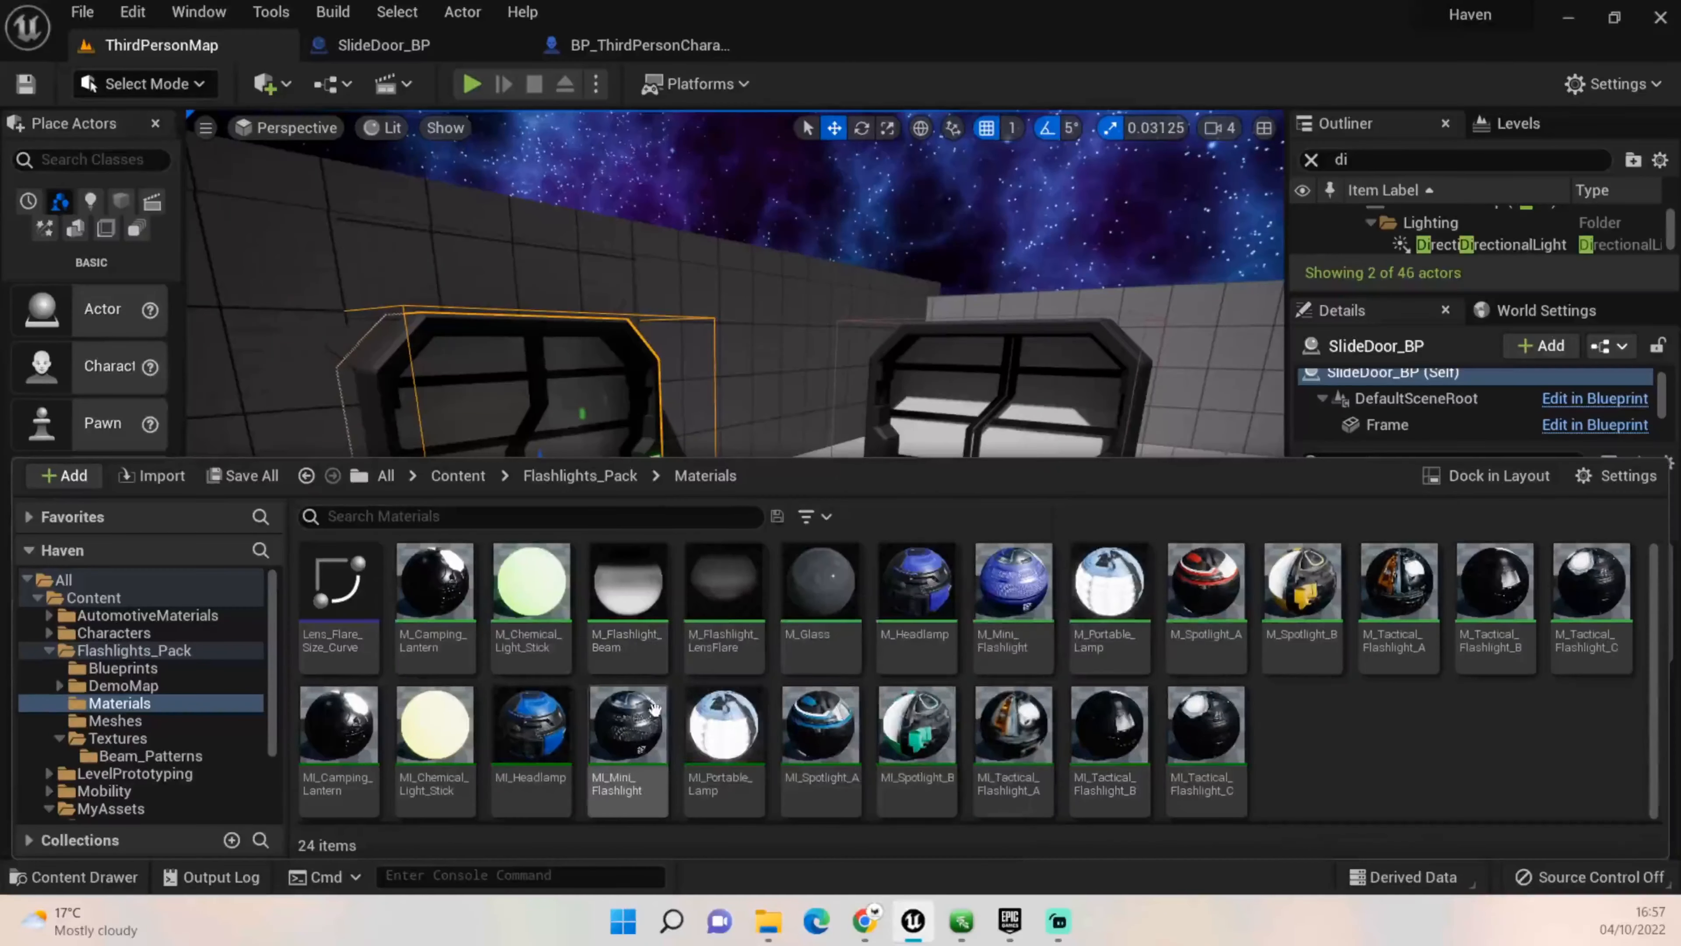
click(547, 478)
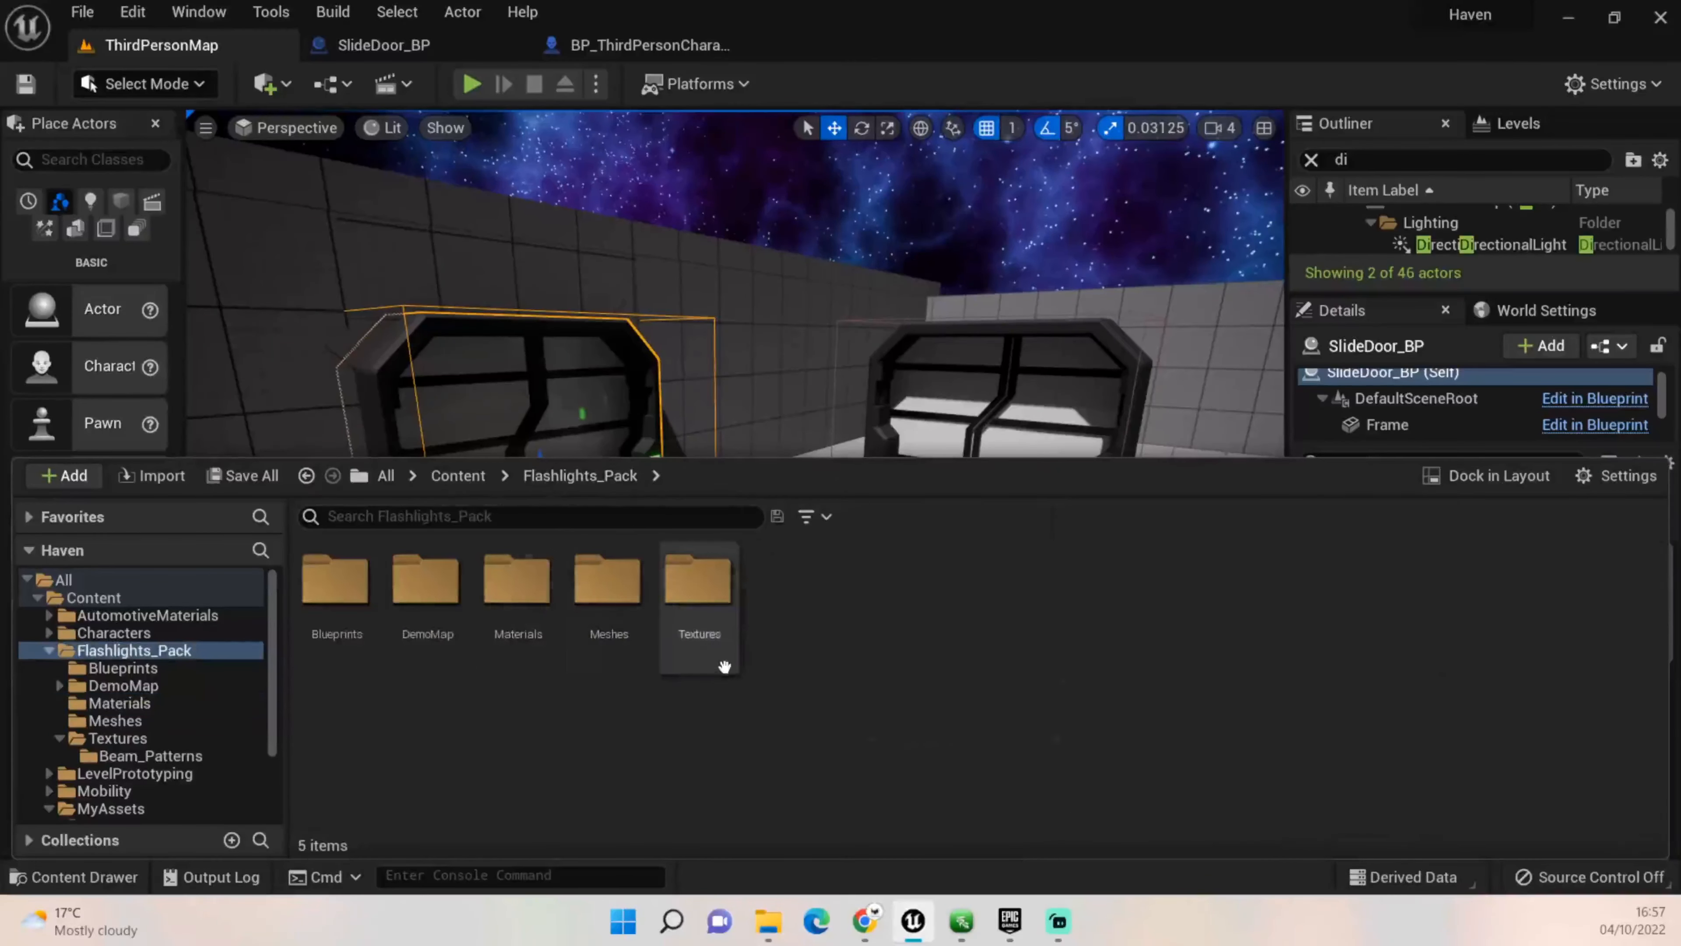
double_click(702, 609)
double_click(361, 586)
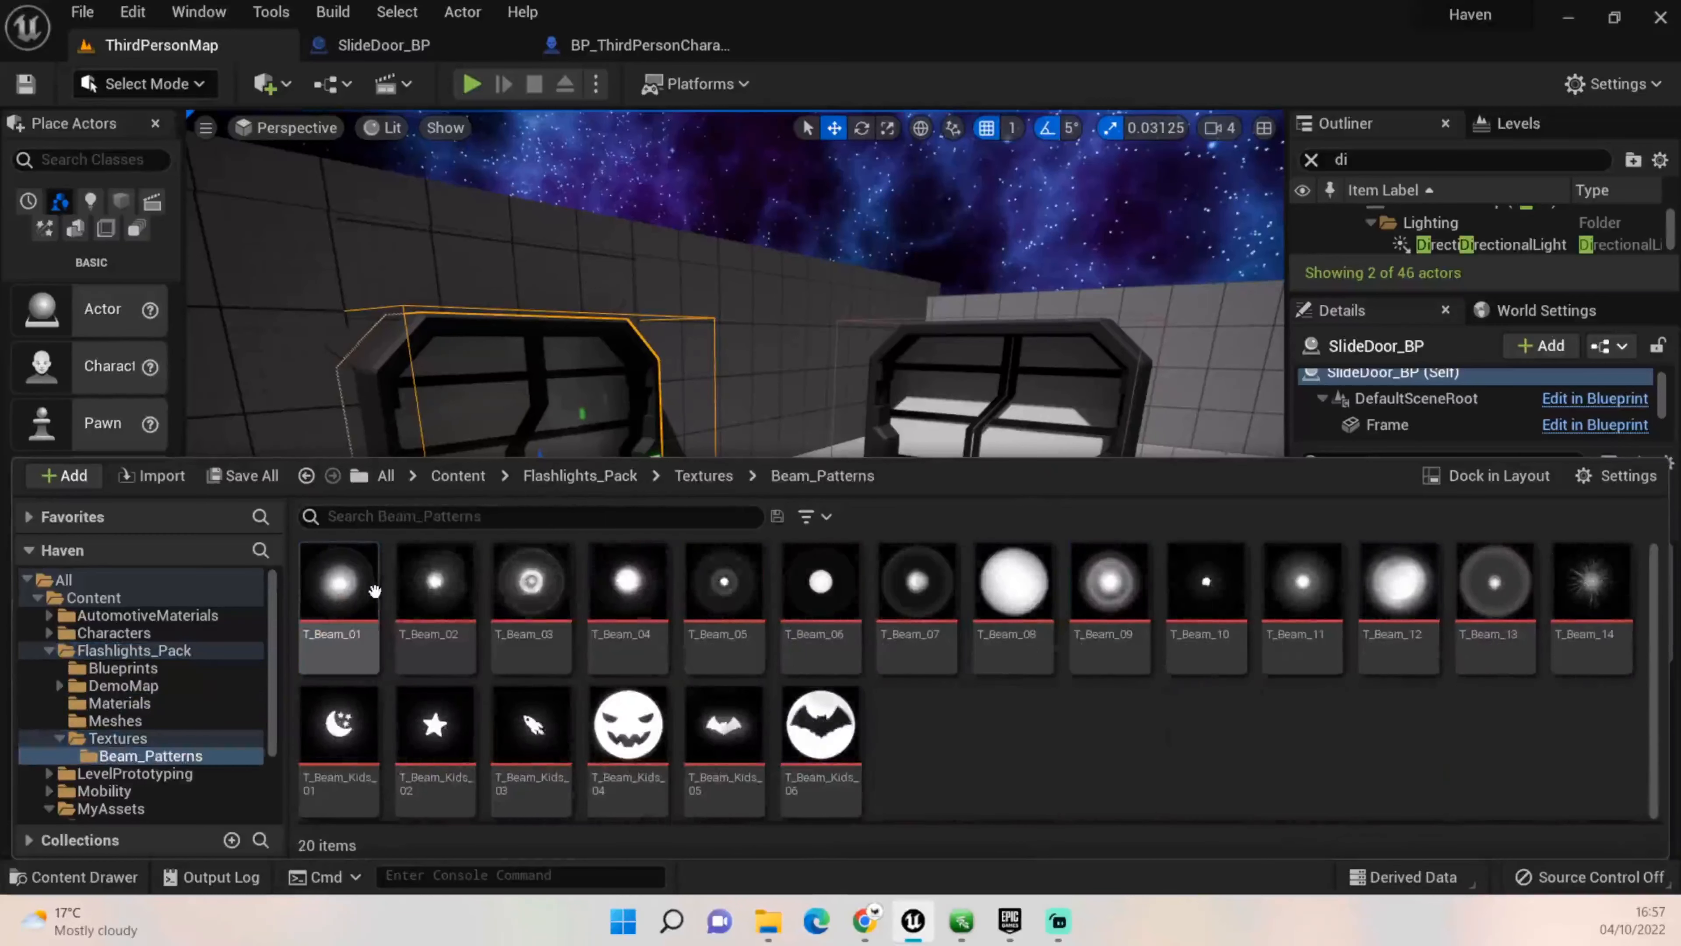
mouse_move(375, 591)
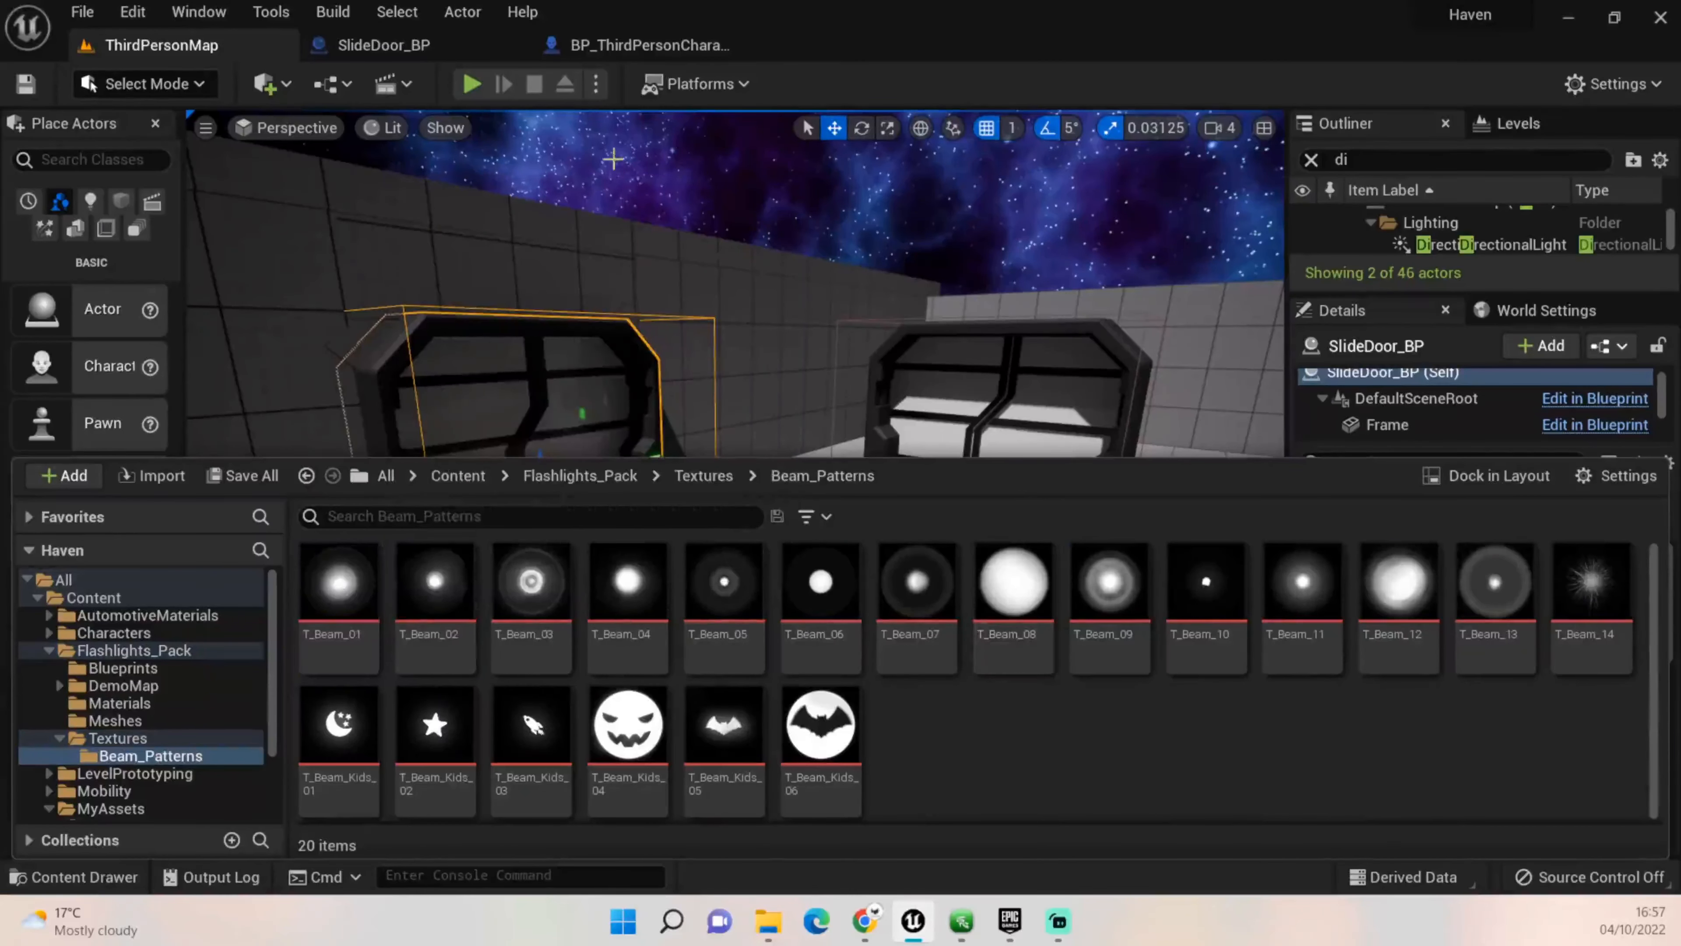
Step: Return to the third-person character blueprint and search the component types to add for "Spo"
click(635, 45)
right_drag(774, 443, 801, 376)
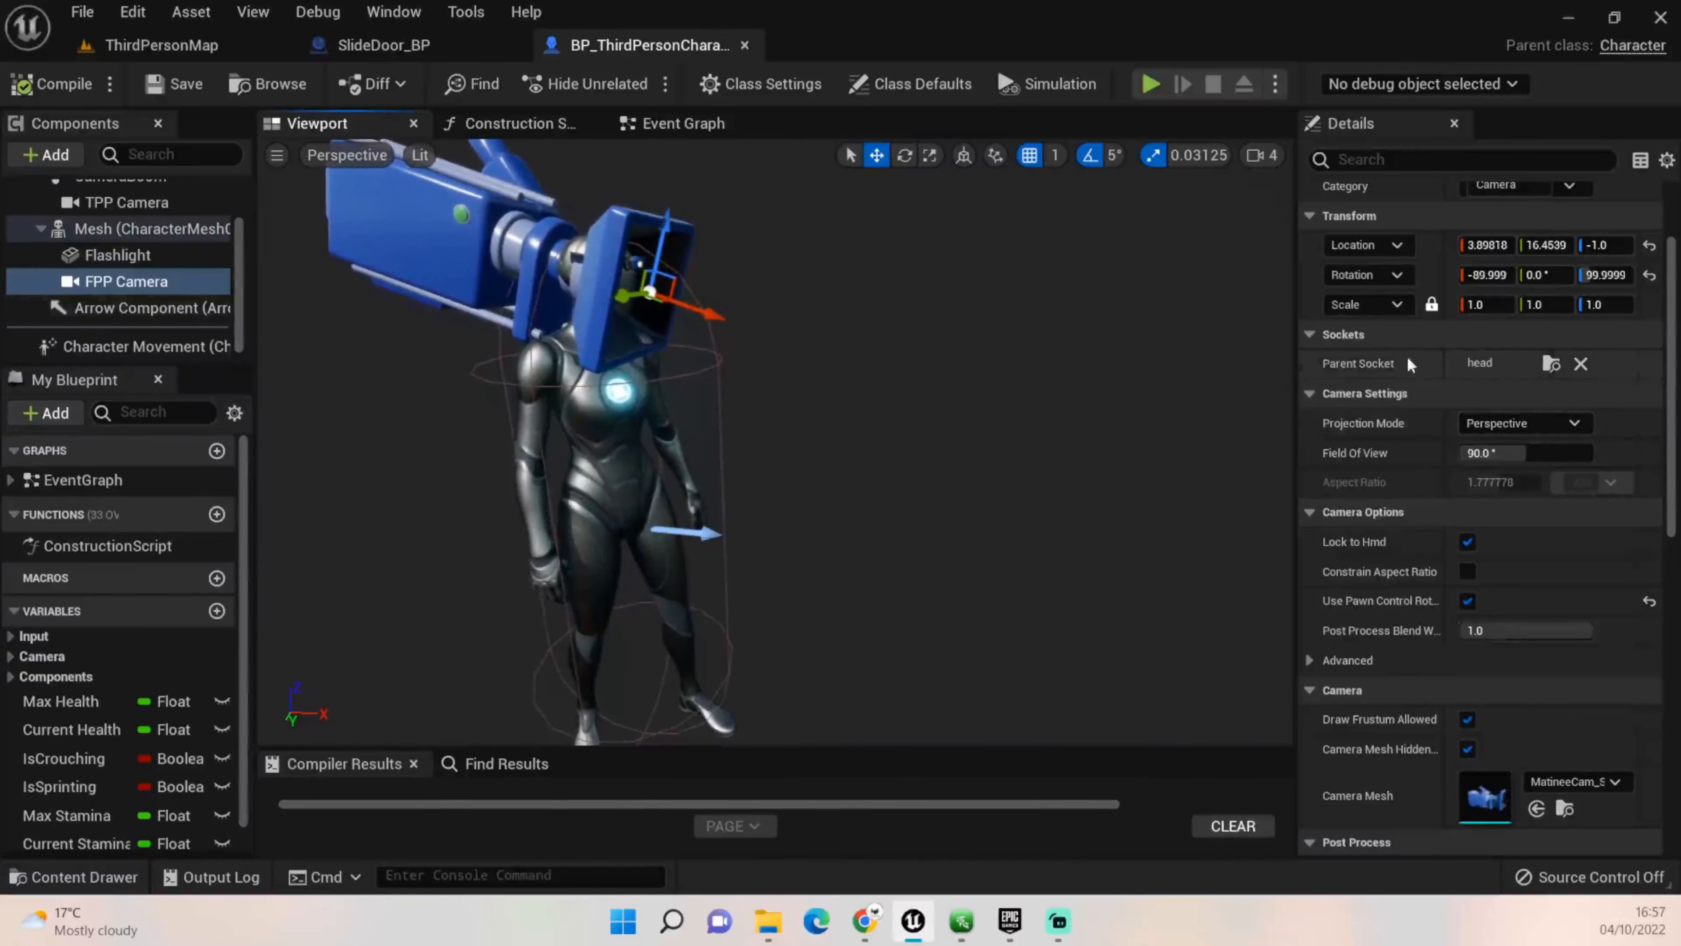
right_drag(840, 353, 769, 347)
key(s)
mouse_move(562, 378)
right_down()
mouse_move(536, 376)
mouse_move(562, 378)
right_up()
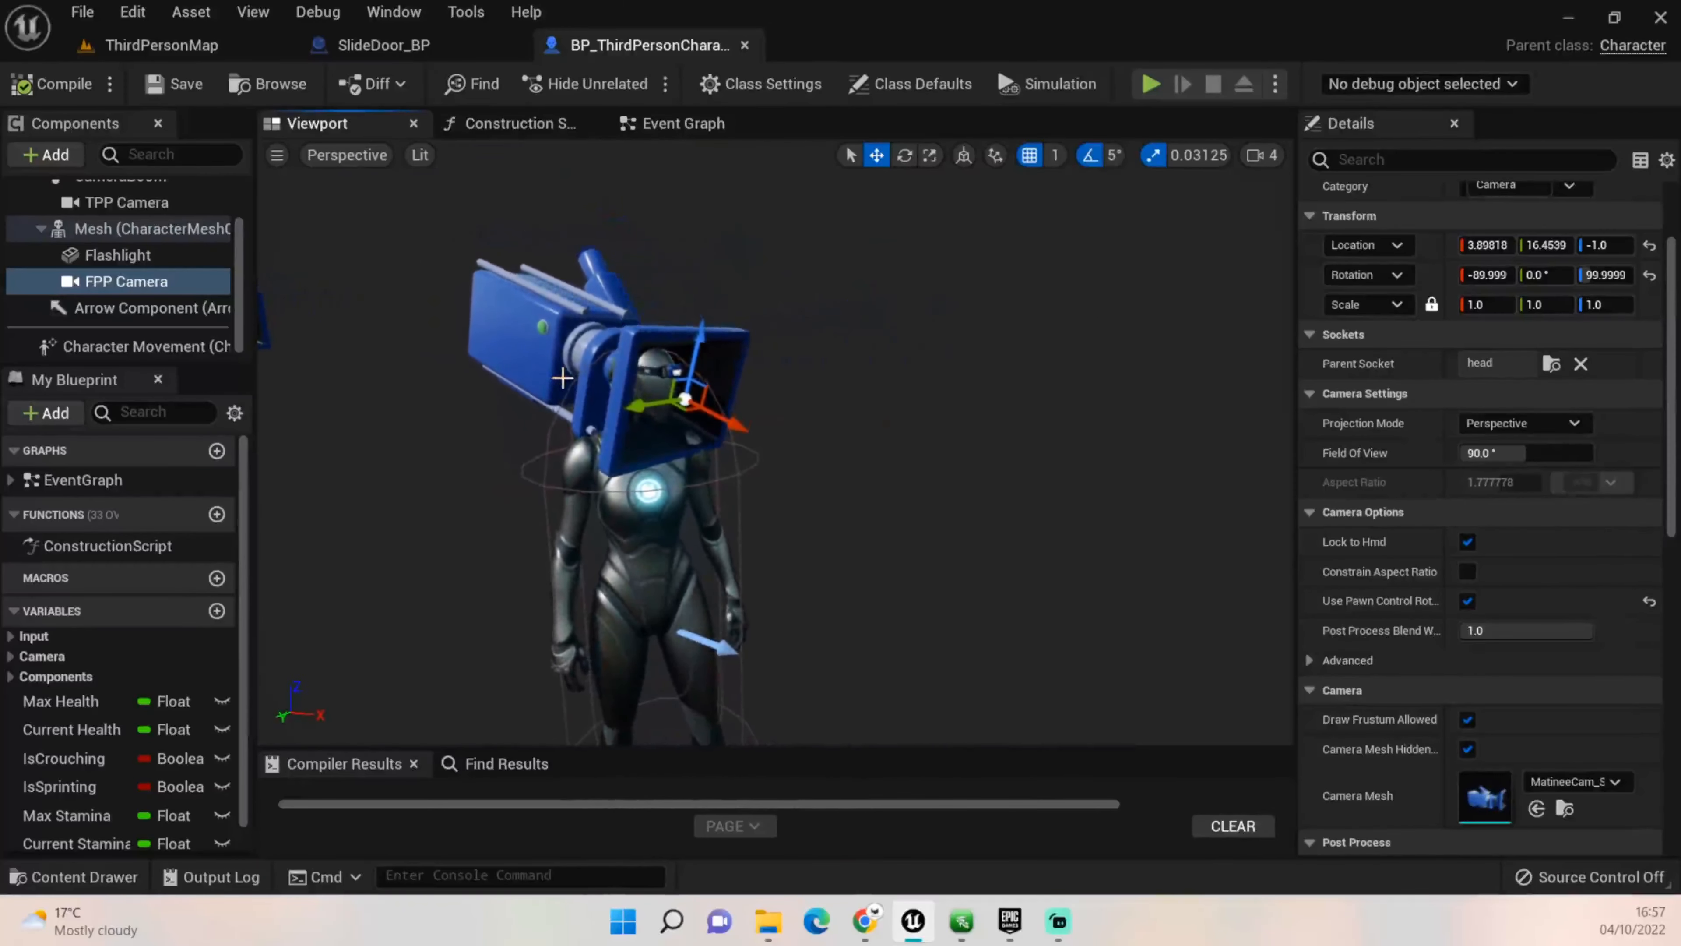
click(45, 154)
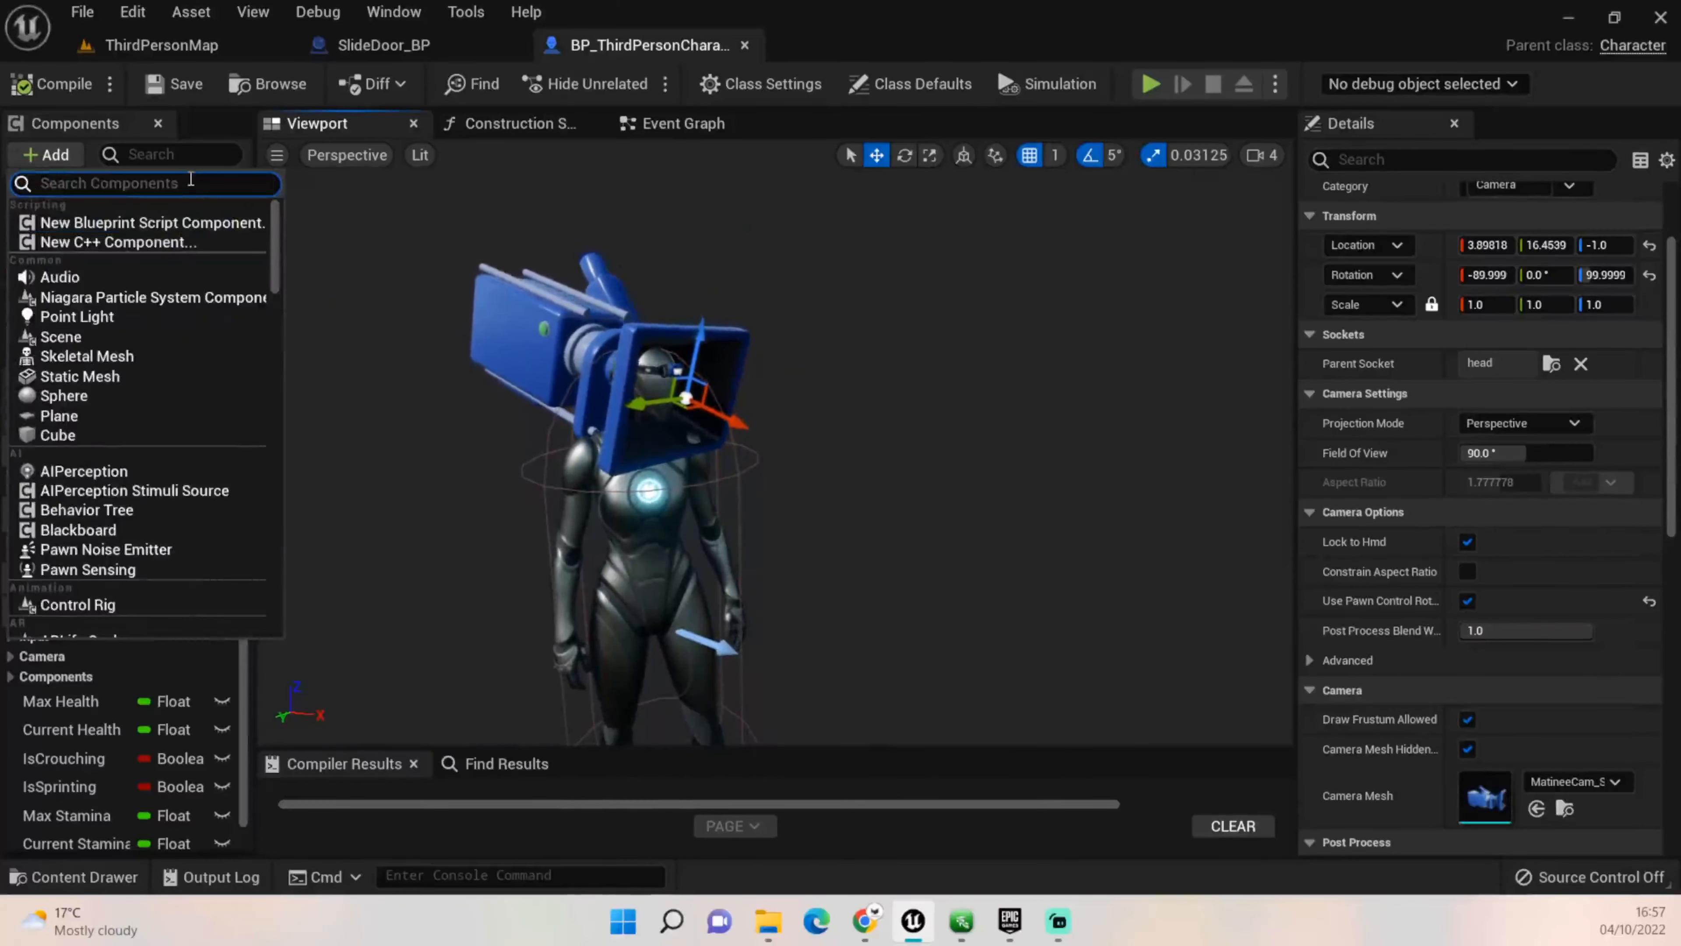
text(Spo)
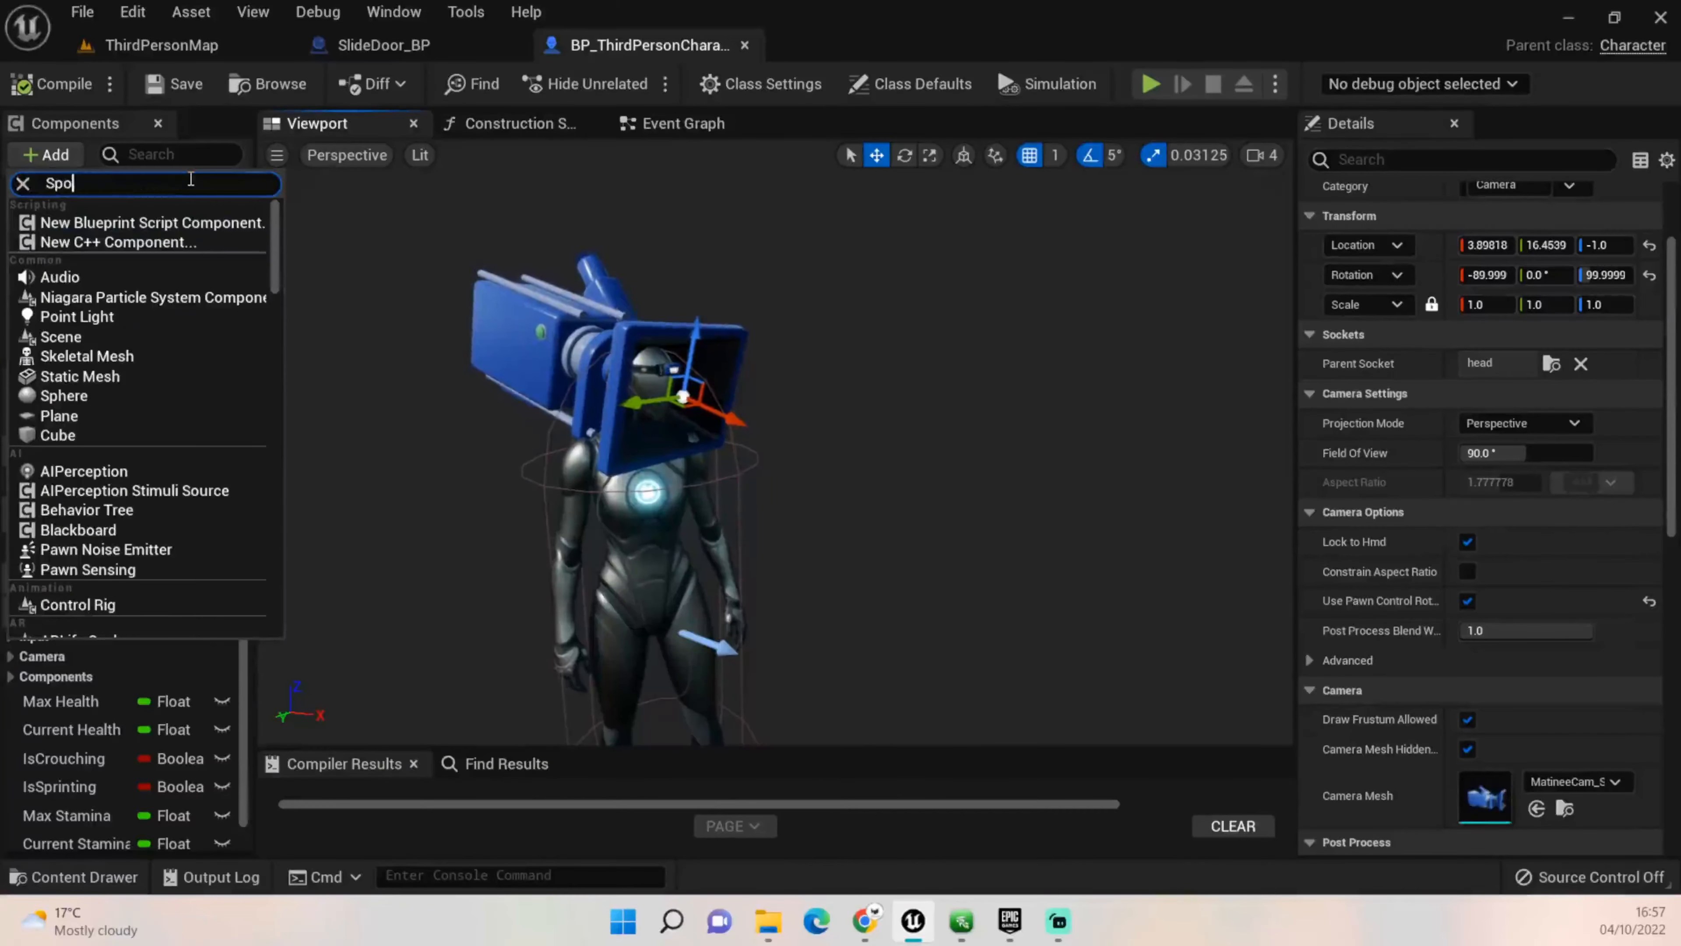